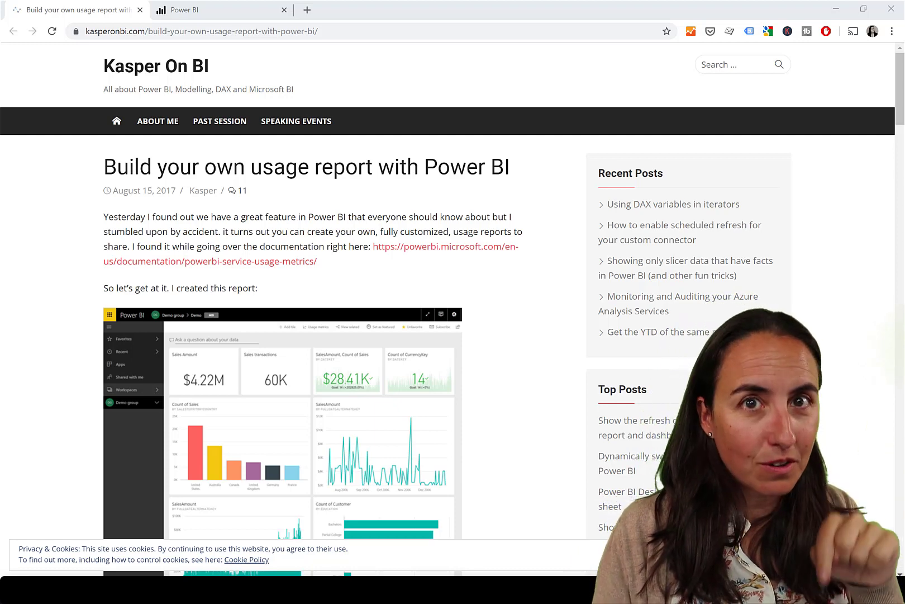
Scroll through the blog post, then switch to the Power BI tab showing the Sales Reports workspace
{"action": "scroll", "coordinate": [491, 329], "scroll_direction": "down", "scroll_amount": 1}
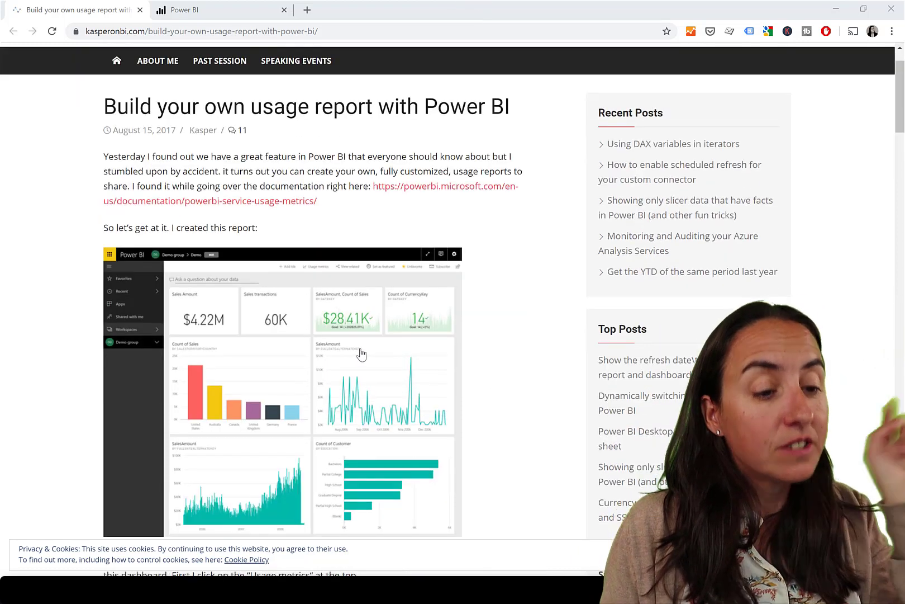
{"action": "scroll", "coordinate": [360, 353], "scroll_direction": "down", "scroll_amount": 17}
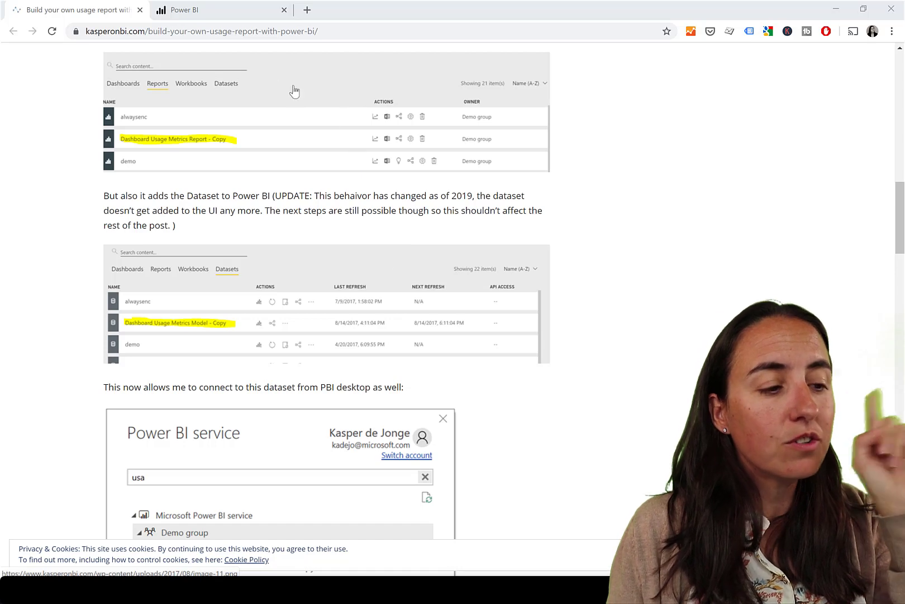
{"action": "left_click", "coordinate": [201, 14]}
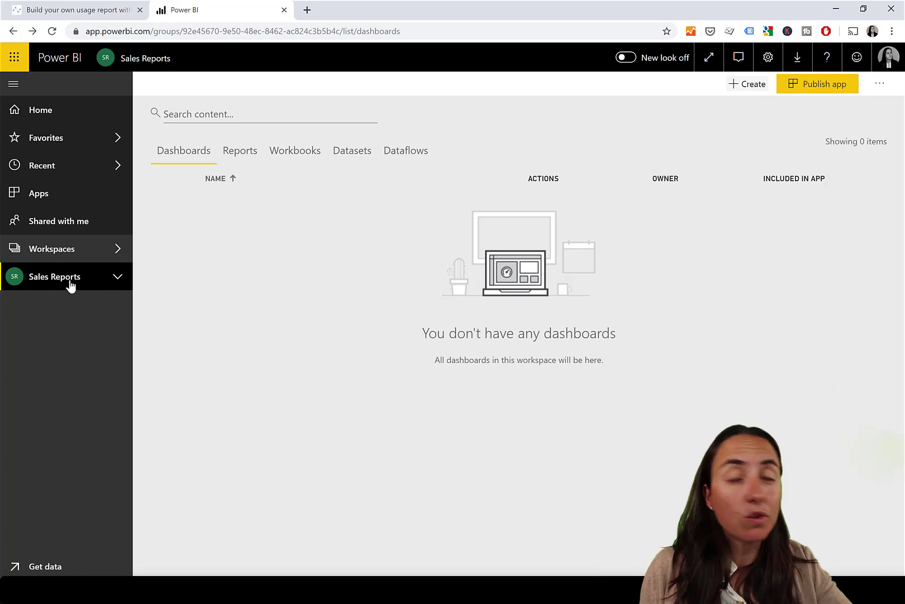
Open the RLS report from the workspace's Reports list and view its generated usage metrics report
{"action": "left_click", "coordinate": [243, 156]}
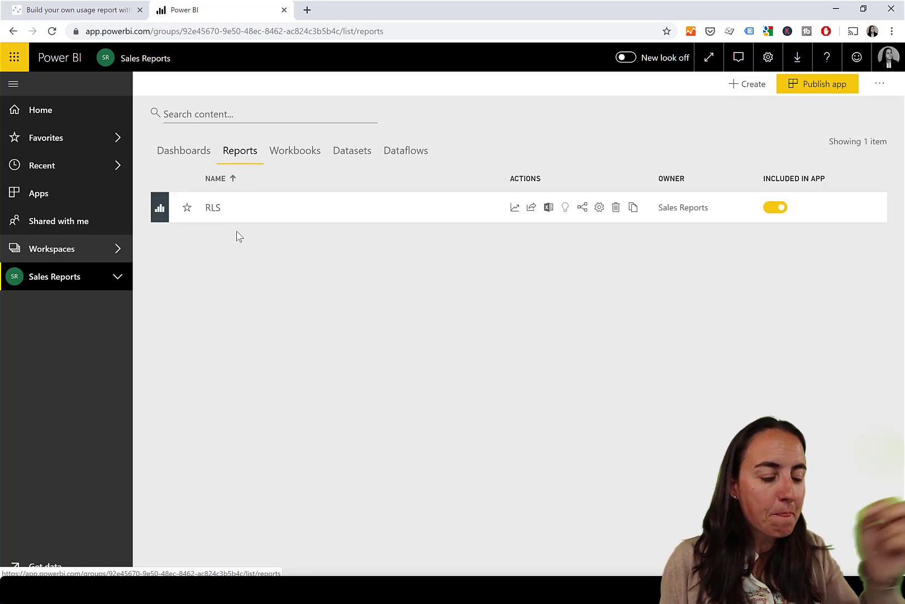
{"action": "left_click", "coordinate": [214, 209]}
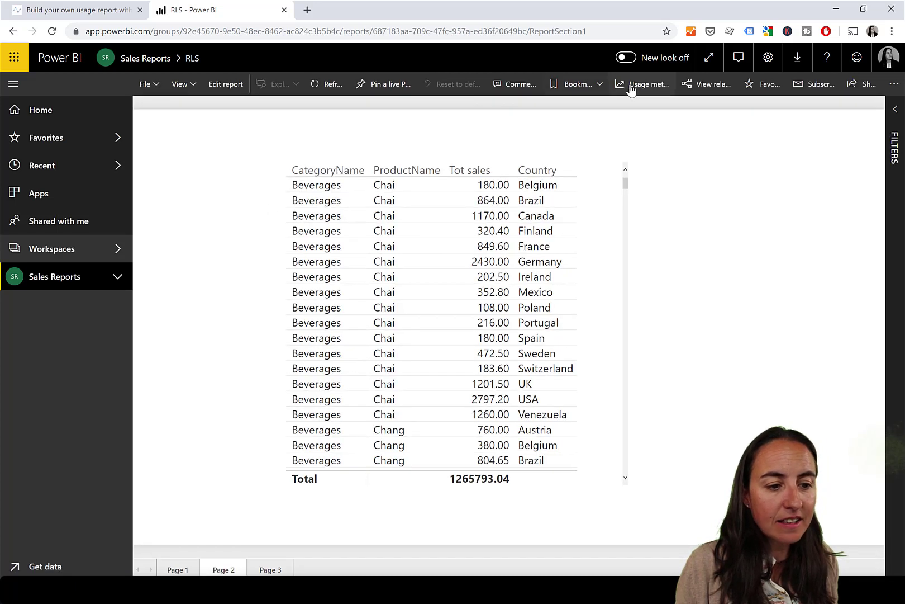
{"action": "left_click", "coordinate": [643, 87]}
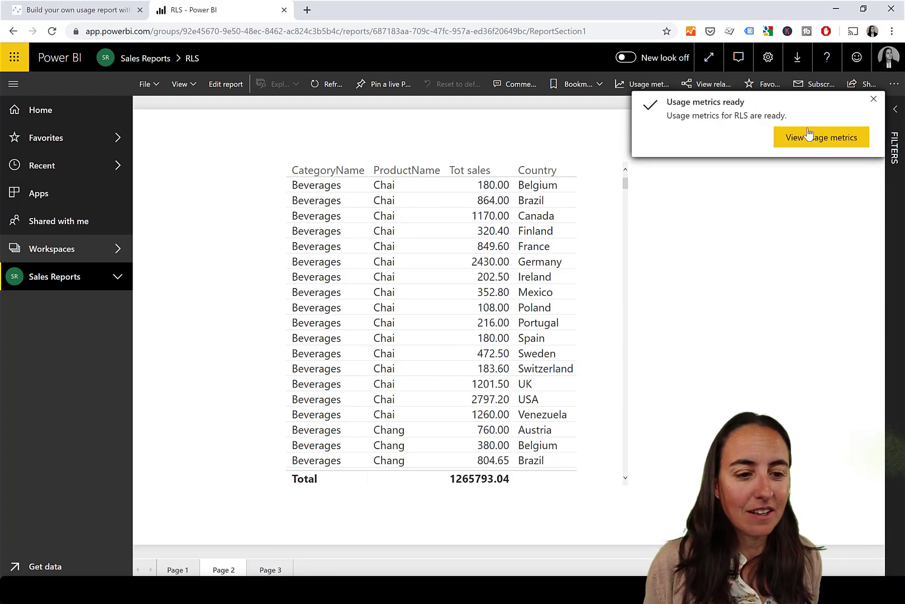
{"action": "left_click", "coordinate": [820, 139]}
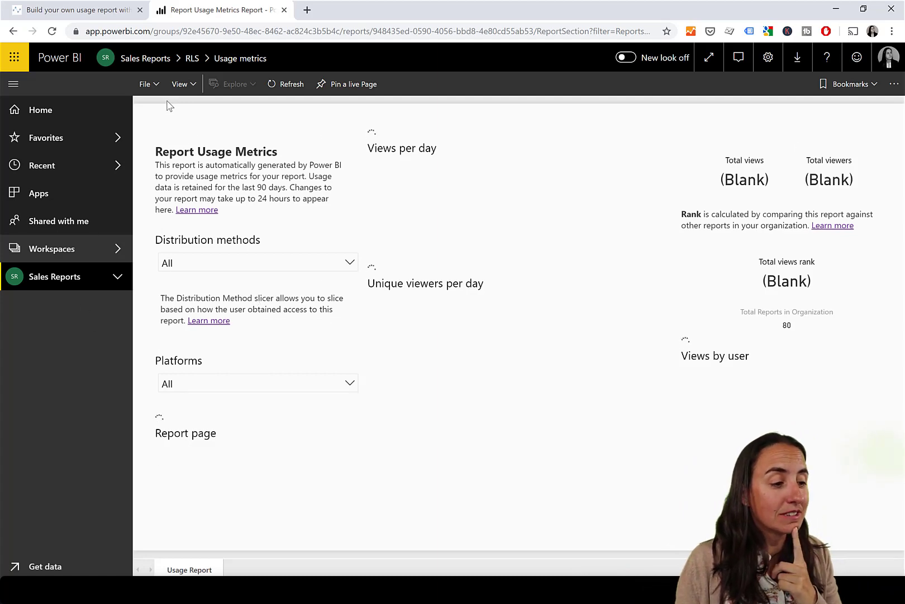
Save a copy of the usage metrics report as 'Report Usage'
{"action": "left_click", "coordinate": [155, 89]}
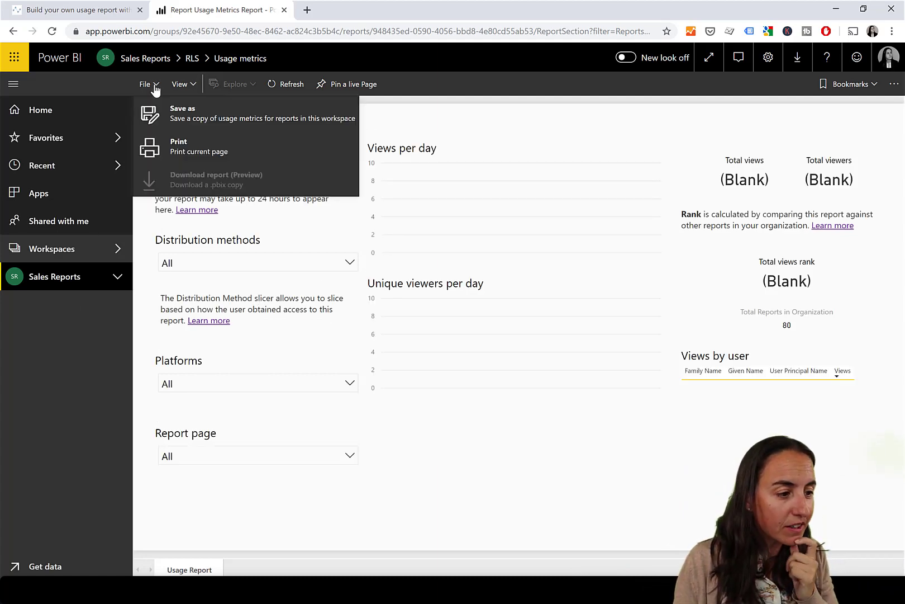
{"action": "left_click", "coordinate": [173, 115]}
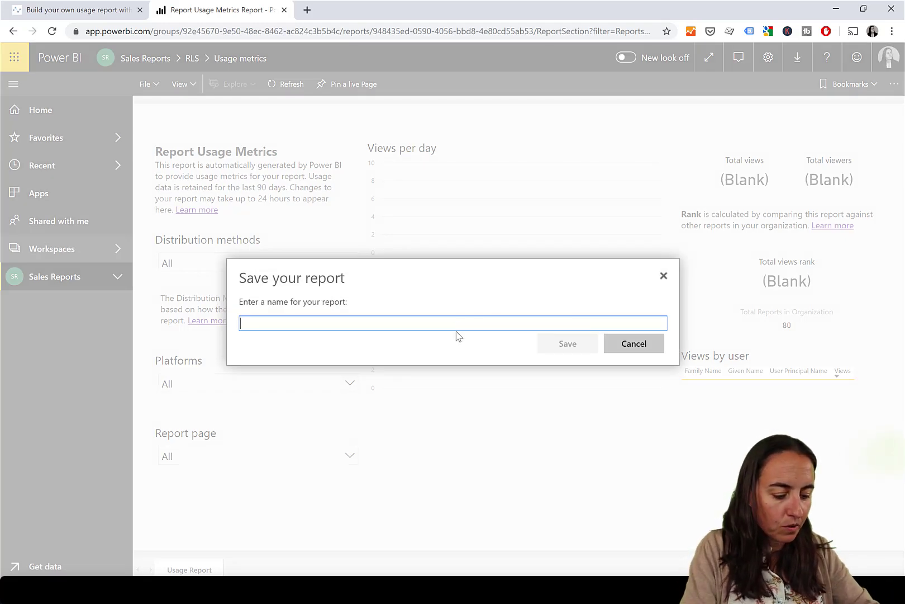
{"action": "type", "text": "Report"}
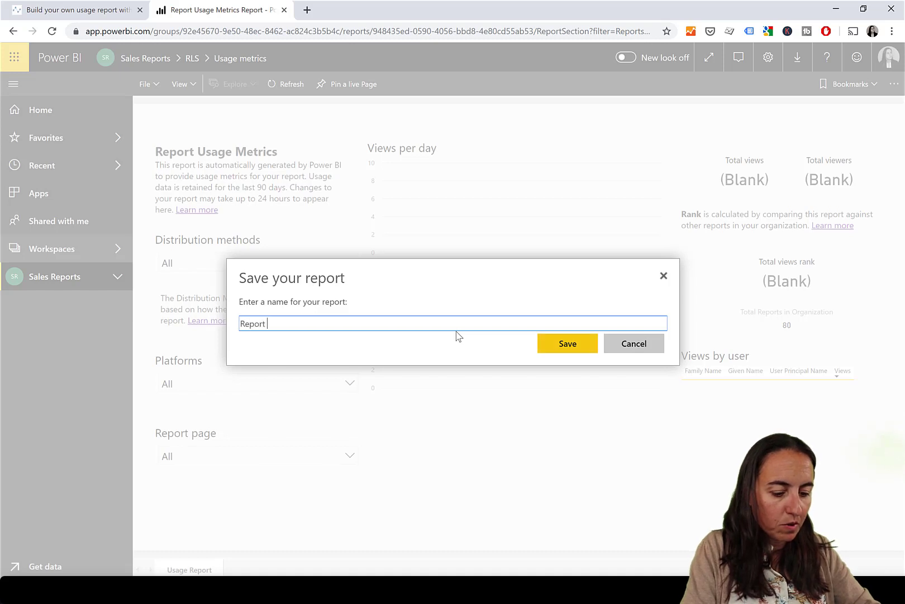
{"action": "type", "text": " Usage"}
{"action": "key", "text": "Return"}
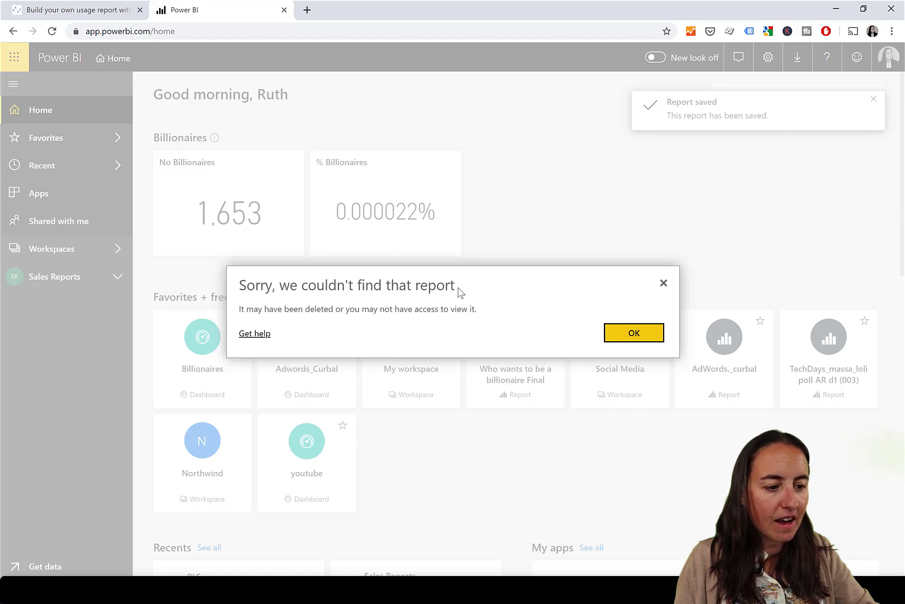
Dismiss the report-not-found error and confirm Report Usage appears in the Sales Reports Reports list
{"action": "left_click", "coordinate": [641, 340]}
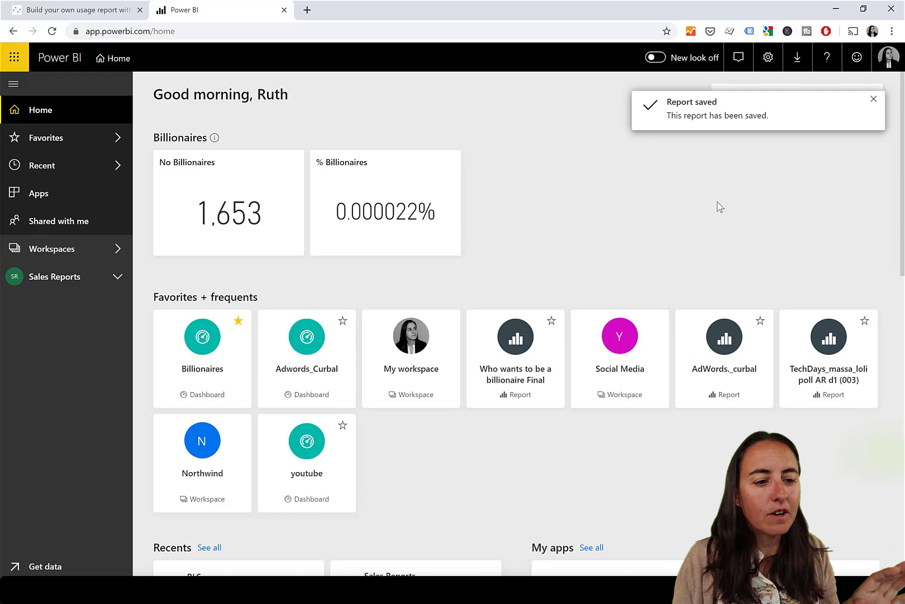
{"action": "left_click", "coordinate": [61, 283]}
{"action": "left_click", "coordinate": [238, 152]}
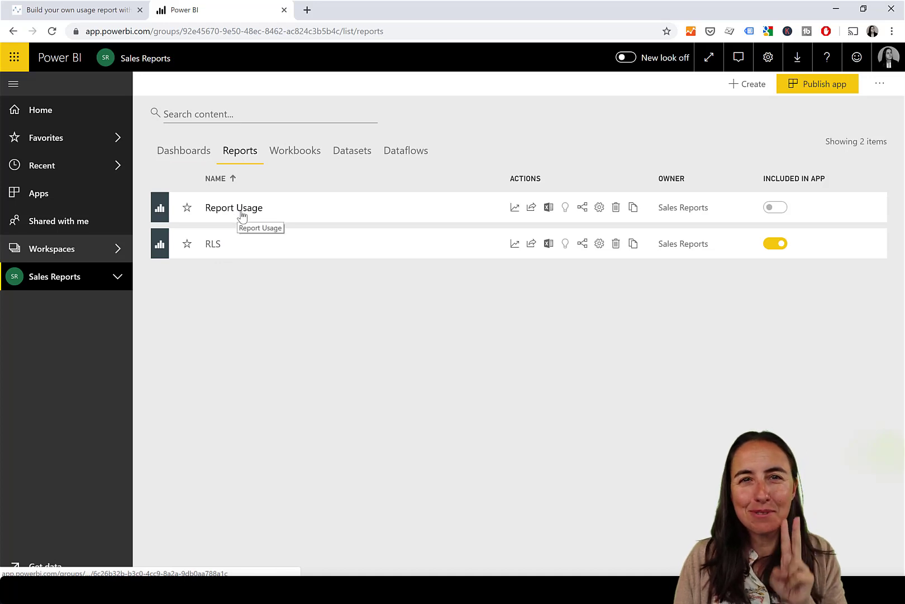
{"action": "left_click", "coordinate": [182, 155]}
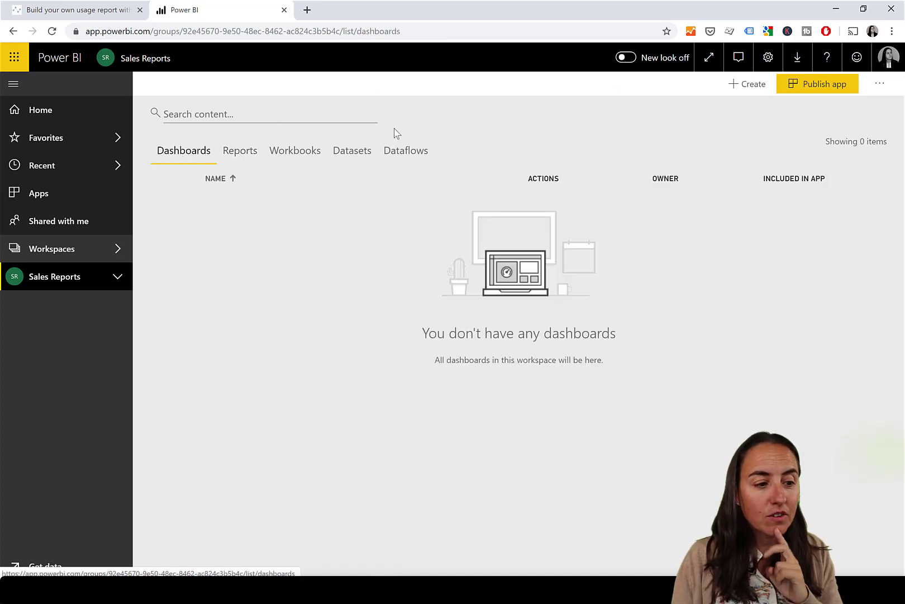
{"action": "left_click", "coordinate": [240, 154]}
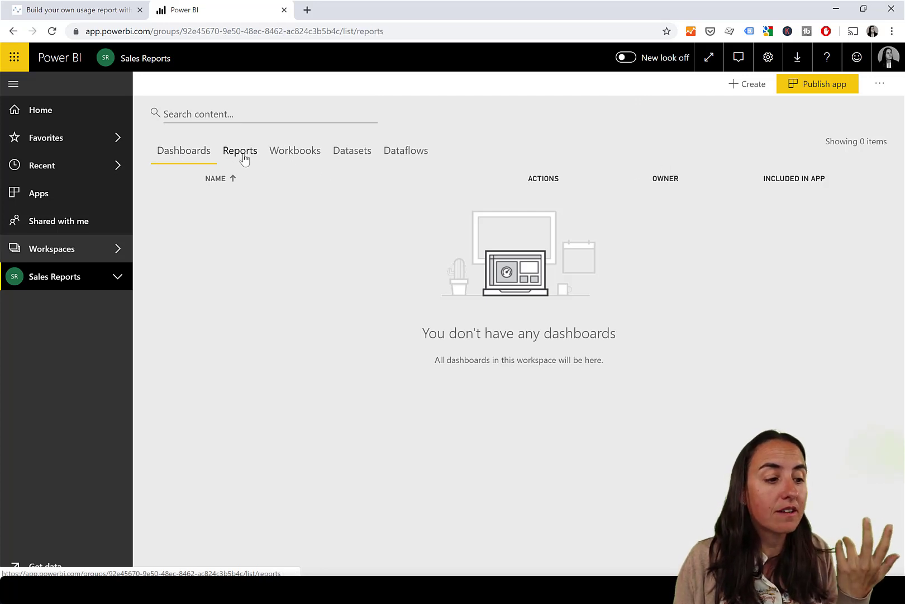
{"action": "left_click", "coordinate": [219, 216]}
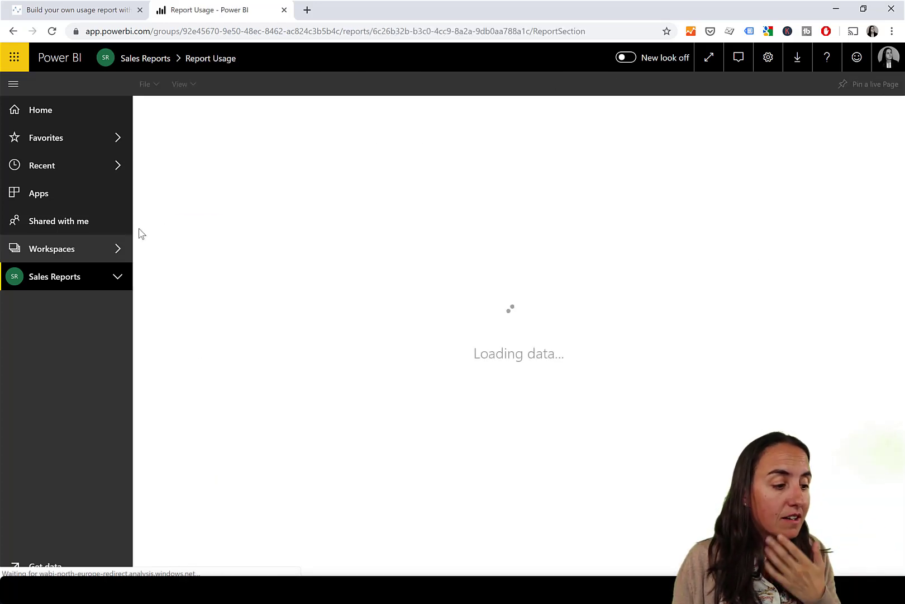
{"action": "left_click", "coordinate": [13, 32]}
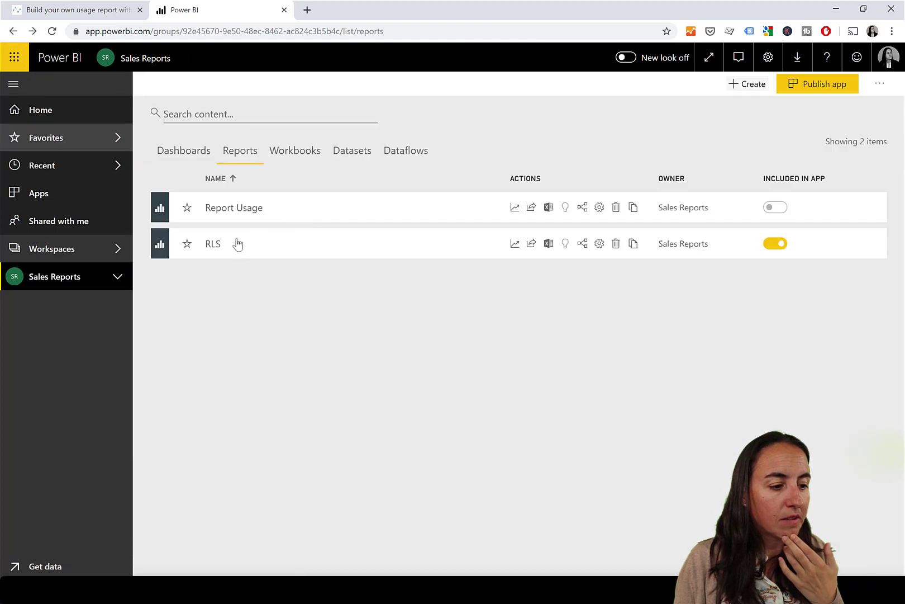
Pin the RLS report's Tot sales table to a new dashboard named Dash1
{"action": "left_click", "coordinate": [212, 242]}
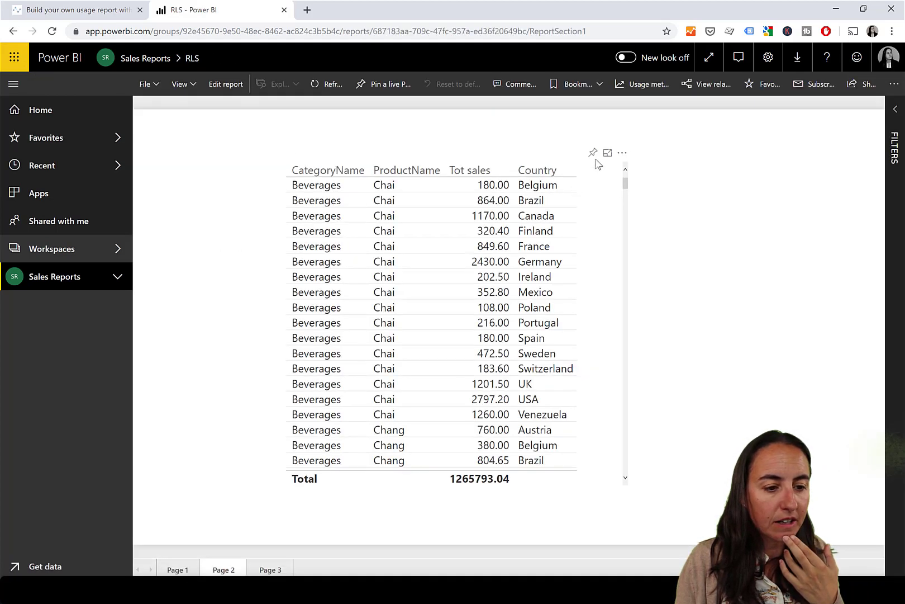
{"action": "left_click", "coordinate": [594, 154]}
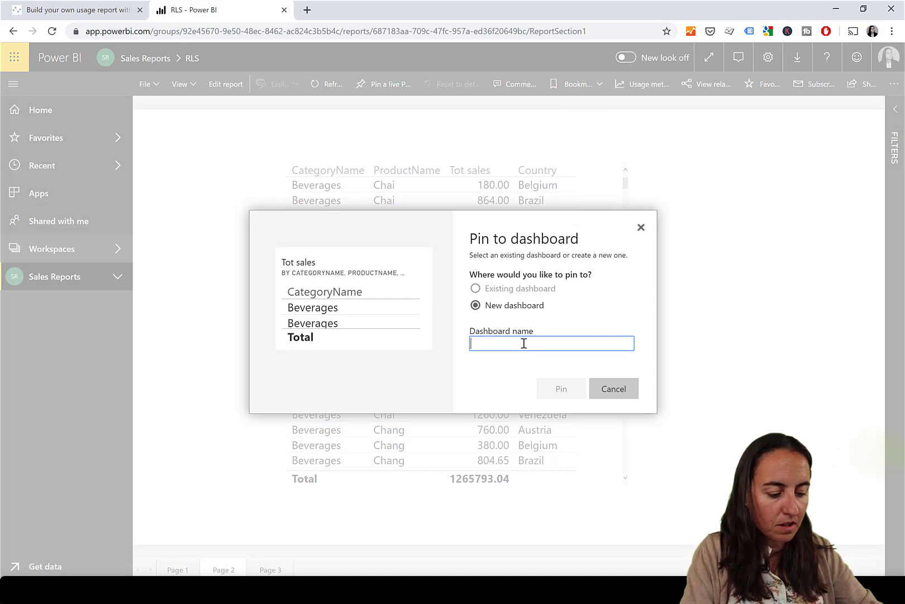
{"action": "type", "text": "Dash1"}
{"action": "key", "text": "Return"}
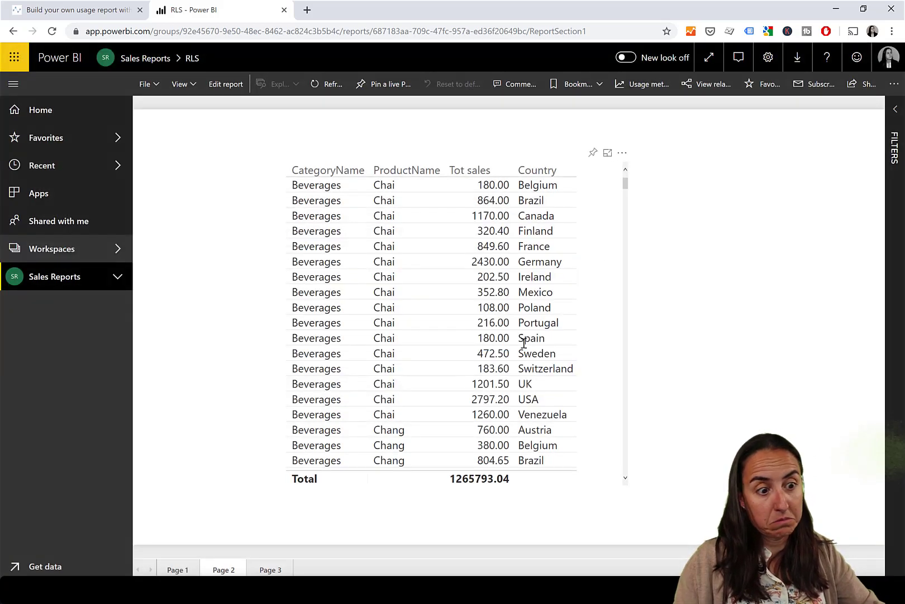
Open the Dash1 dashboard from Sales Reports and generate its usage metrics
{"action": "left_click", "coordinate": [67, 283]}
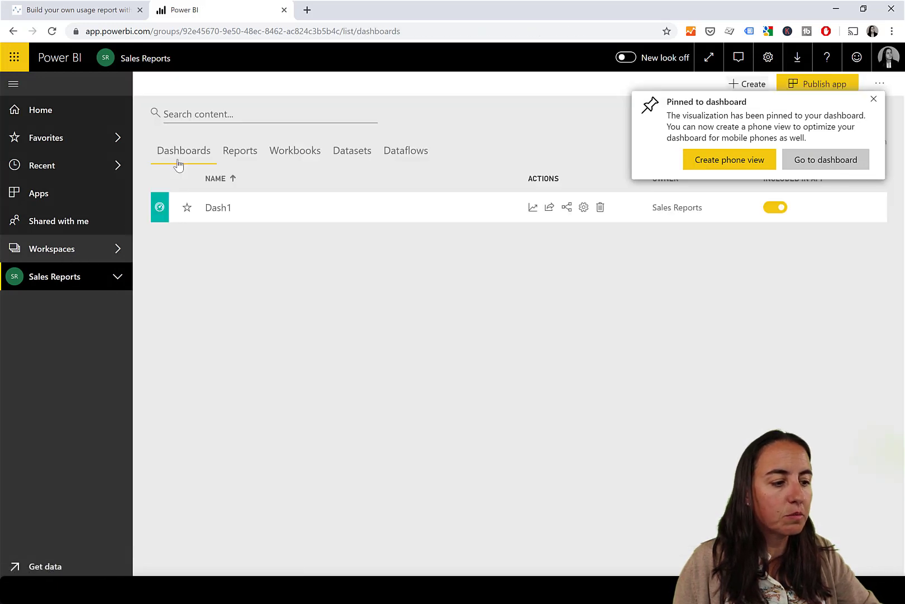
{"action": "left_click", "coordinate": [217, 209]}
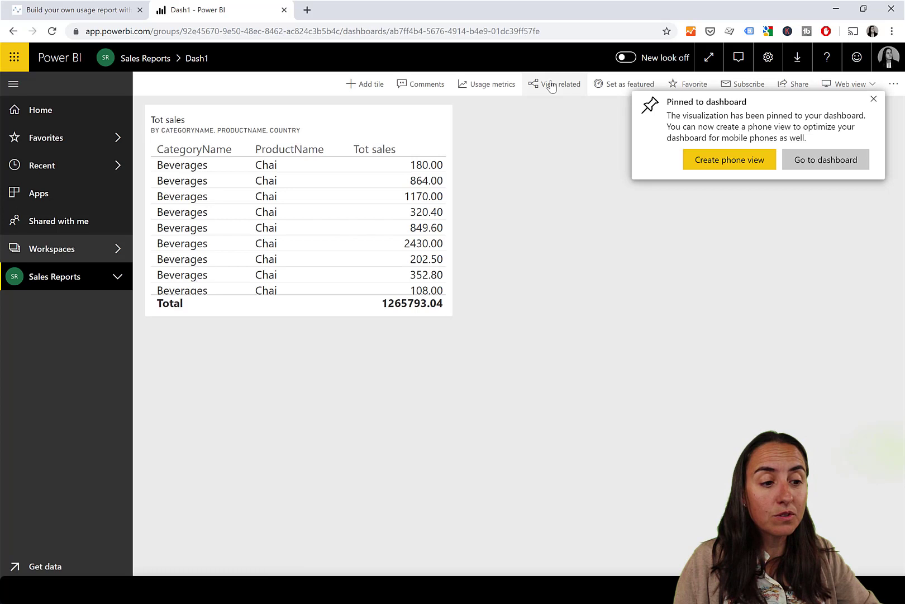
{"action": "left_click", "coordinate": [494, 86]}
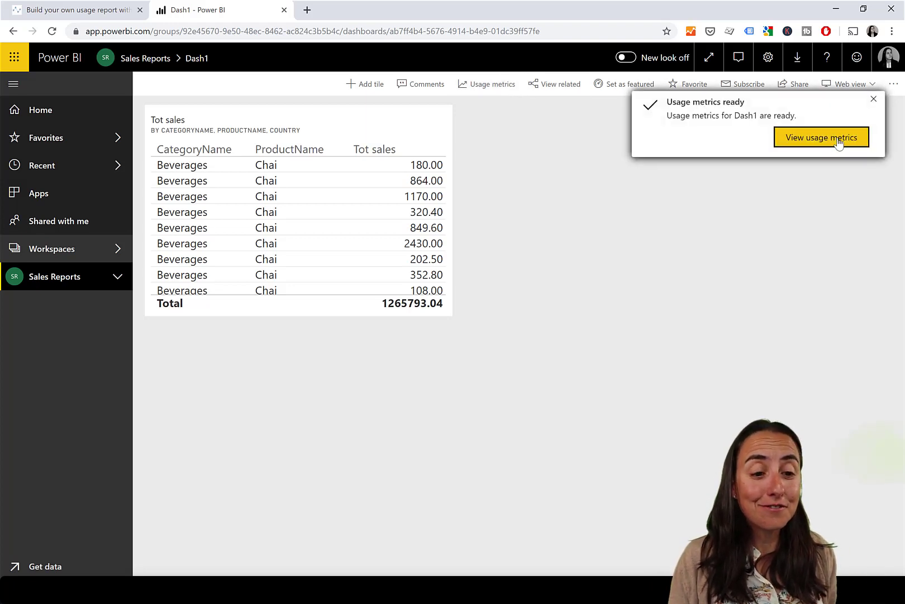
Save Dash1's usage metrics report as 'Dahsboard Usage', then return to the Sales Reports workspace
{"action": "left_click", "coordinate": [841, 146]}
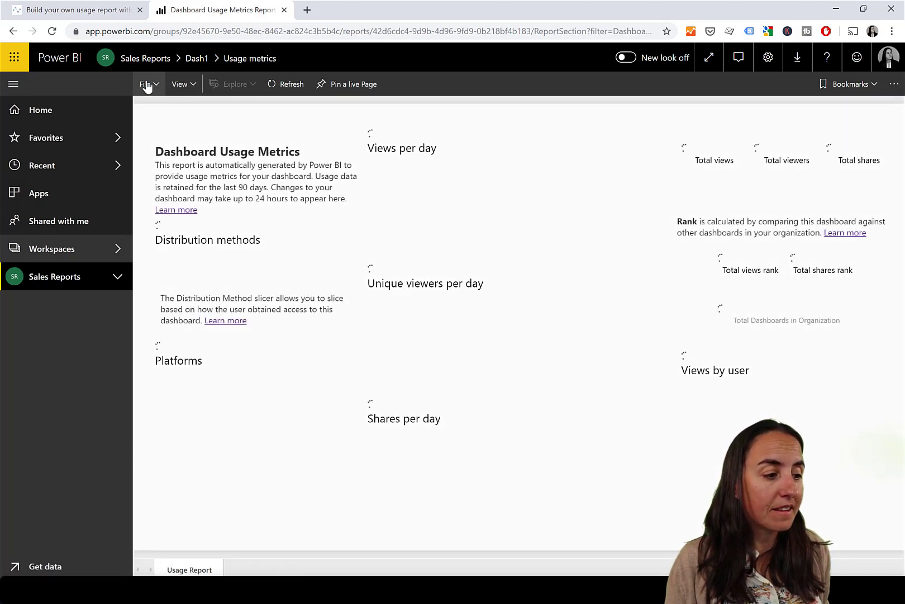
{"action": "left_click", "coordinate": [147, 83]}
{"action": "left_click", "coordinate": [161, 113]}
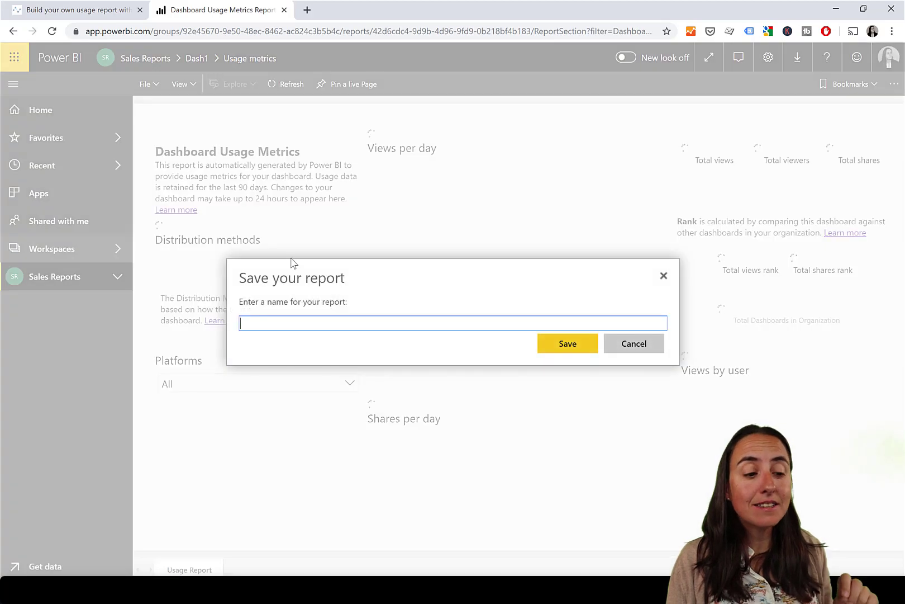
{"action": "type", "text": "Da"}
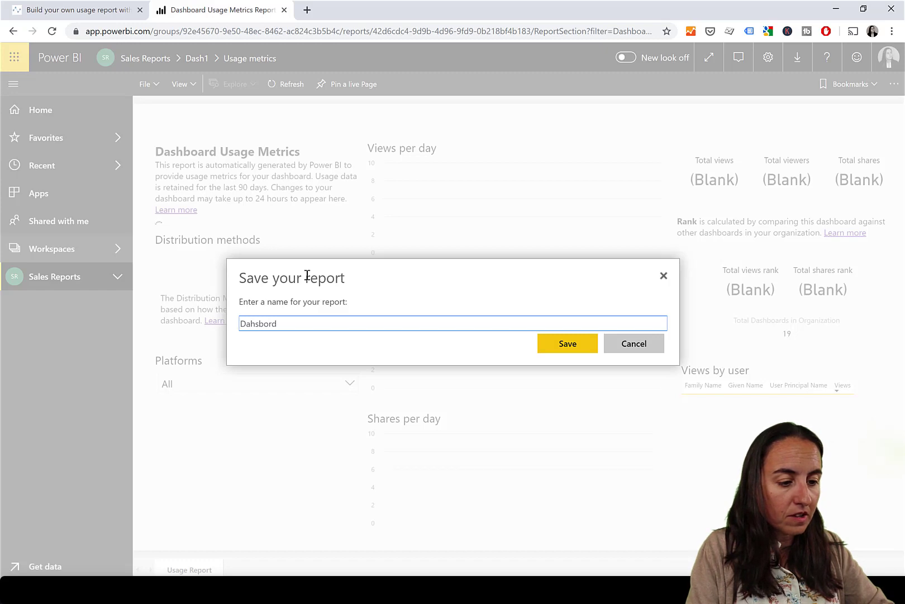
{"action": "type", "text": "hsboard Usage"}
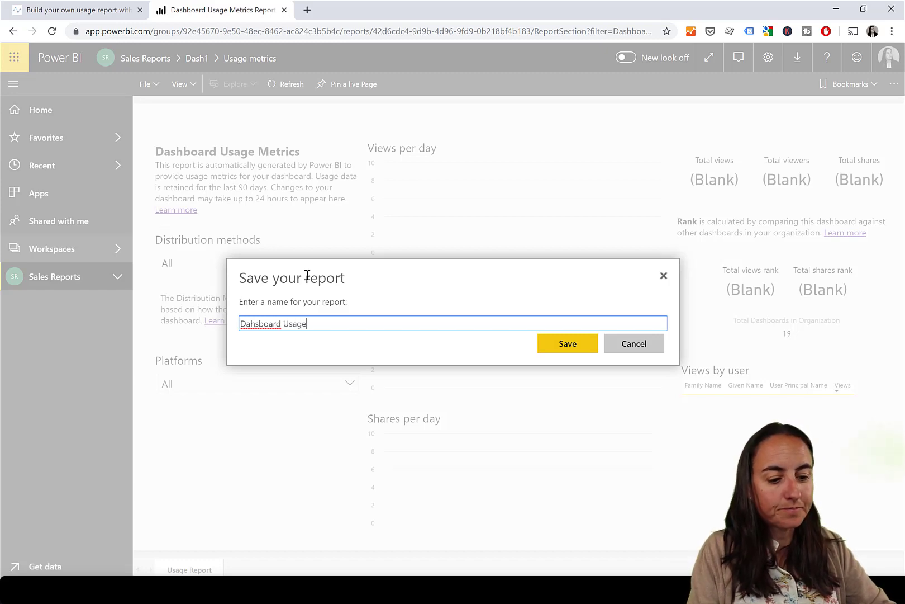
{"action": "key", "text": "Return"}
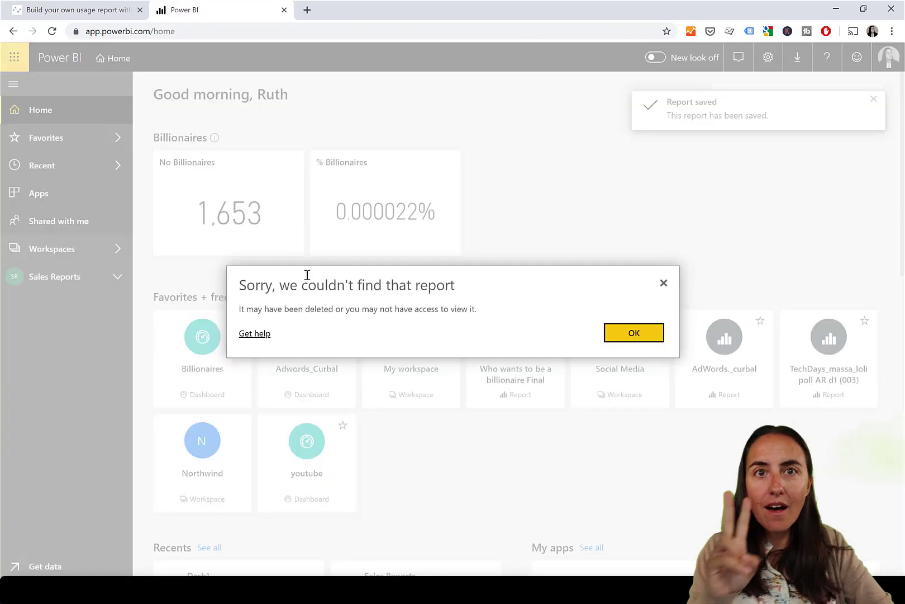
{"action": "left_click", "coordinate": [648, 346]}
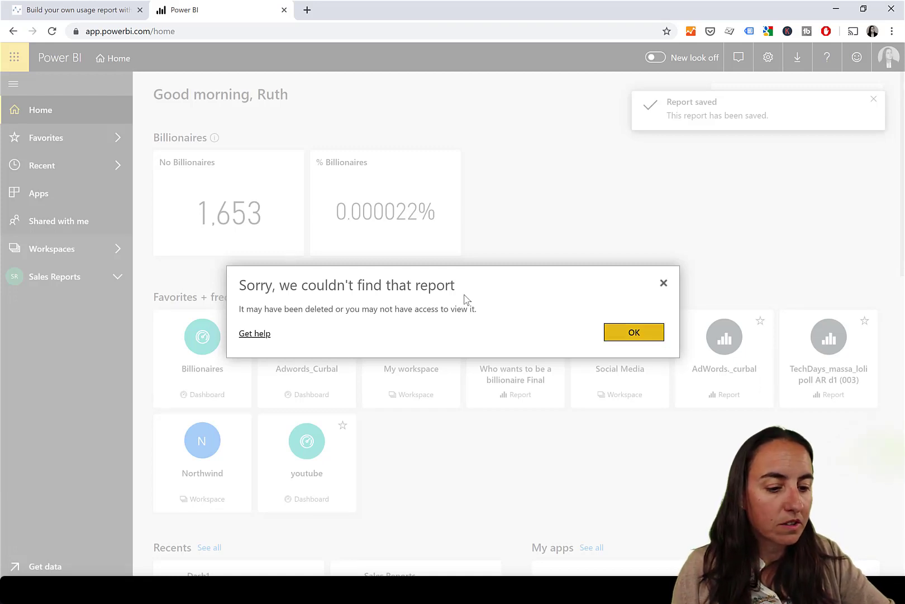
{"action": "left_click", "coordinate": [94, 276]}
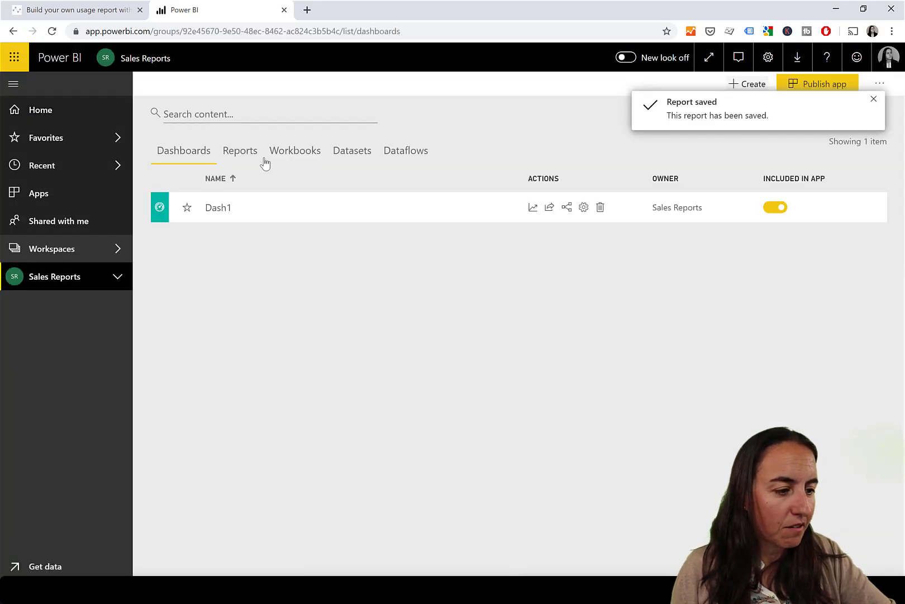
Show the Sales Reports workspace's reports list, now holding three reports
{"action": "left_click", "coordinate": [230, 151]}
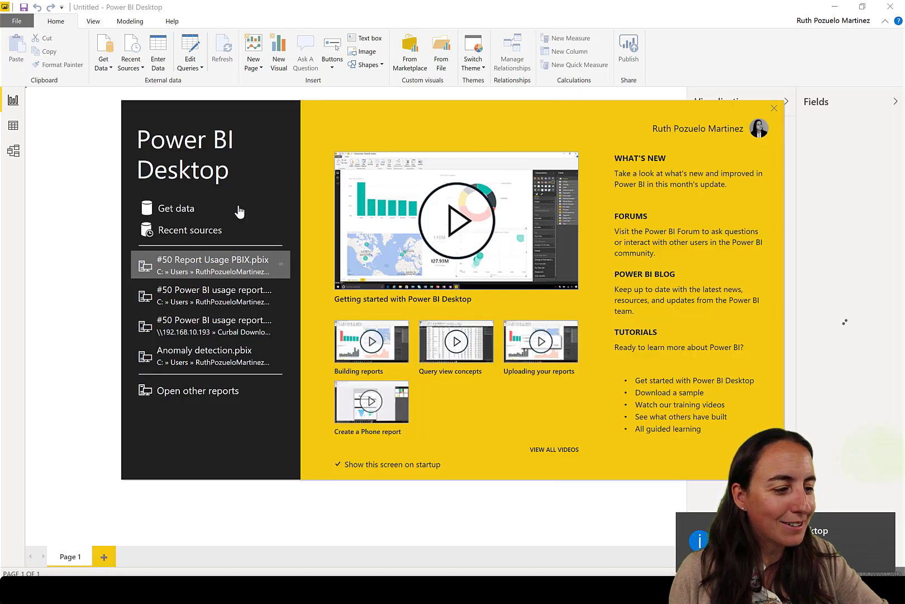
Connect the untitled report to the Sales Reports Dashboard Usage Metrics Model Power BI dataset
{"action": "left_click", "coordinate": [180, 211]}
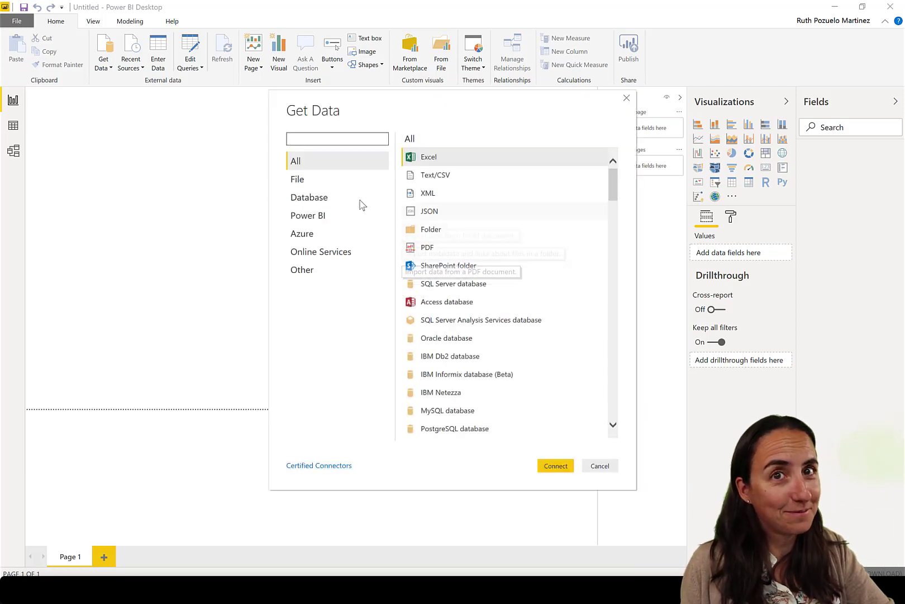
{"action": "left_click", "coordinate": [316, 221]}
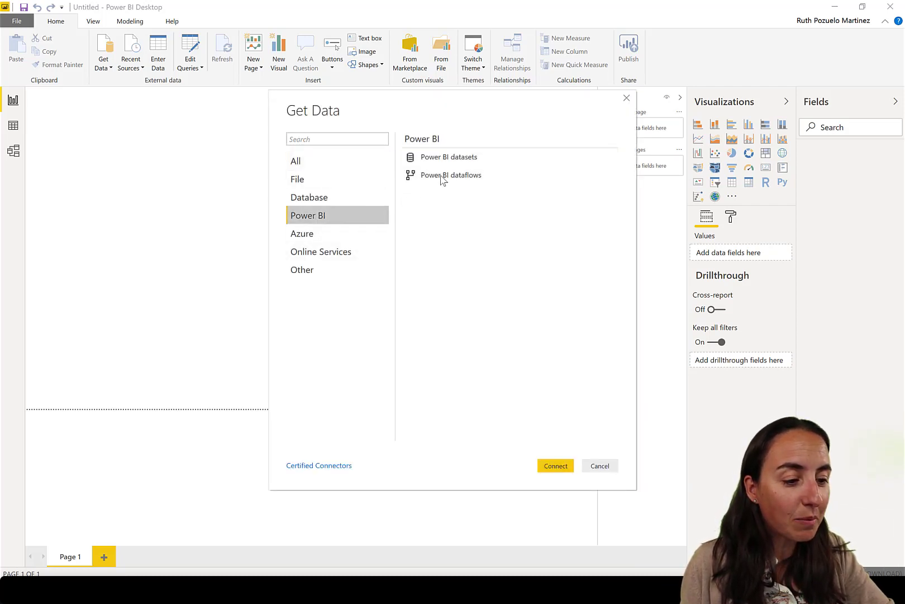
{"action": "left_click", "coordinate": [456, 158]}
{"action": "left_click", "coordinate": [556, 460]}
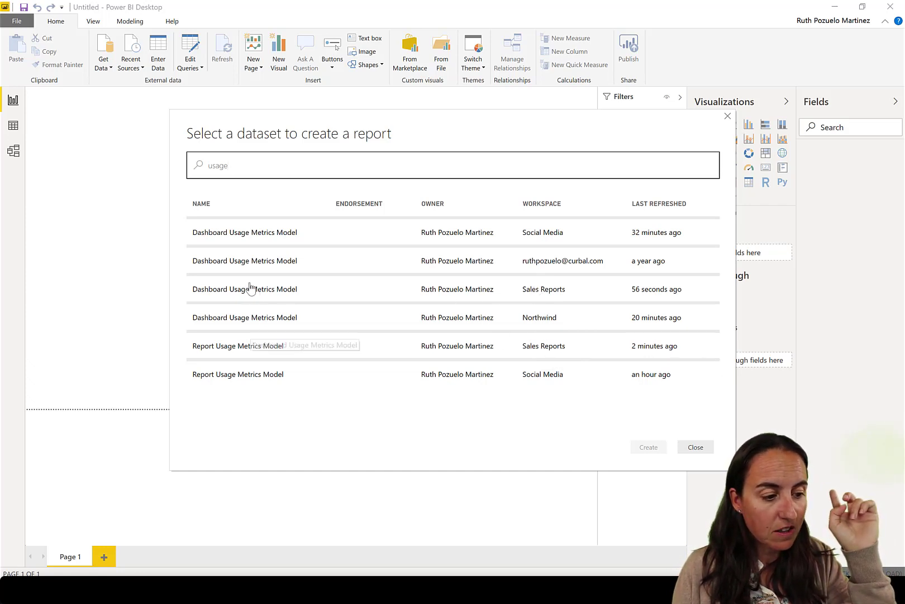
{"action": "left_click", "coordinate": [263, 295]}
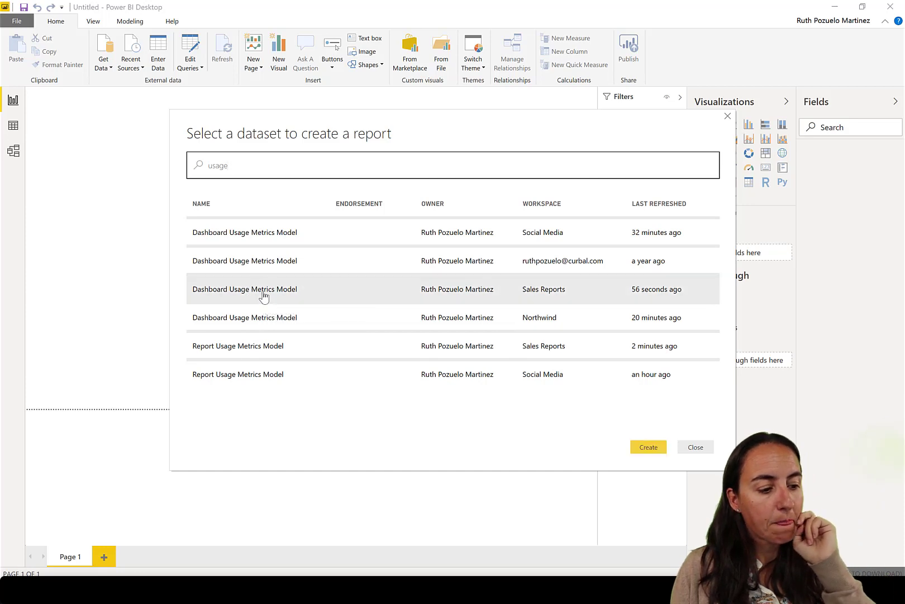
{"action": "left_click", "coordinate": [648, 449]}
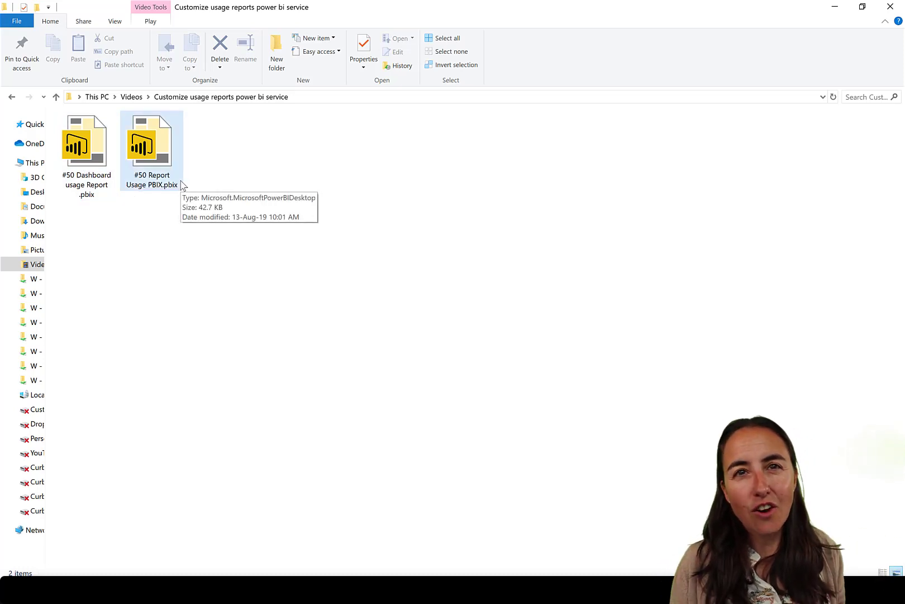
Open '#50 Report Usage PBIX.pbix' and '#50 Dashboard usage Report.pbix' in Power BI Desktop
{"action": "double_click", "coordinate": [155, 157]}
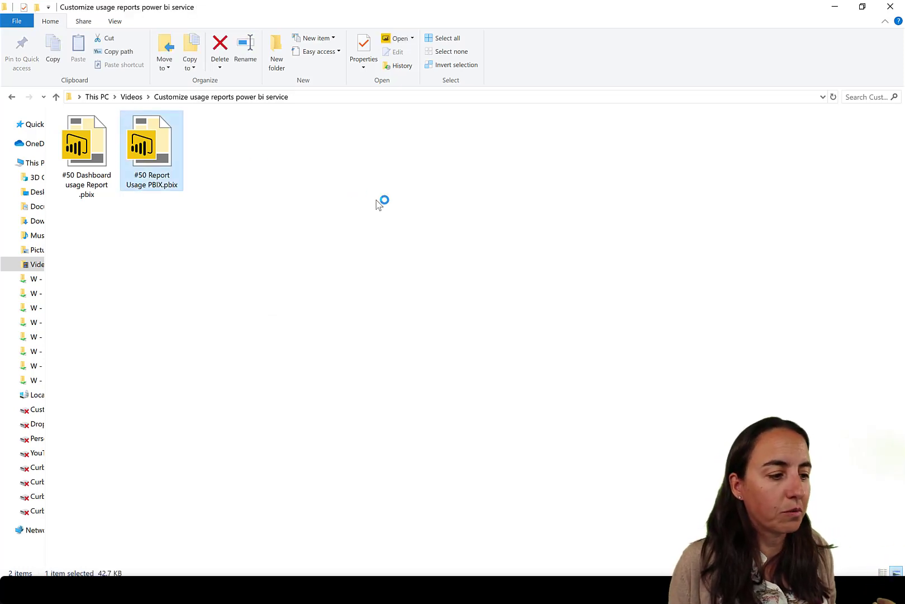
{"action": "left_click", "coordinate": [85, 158]}
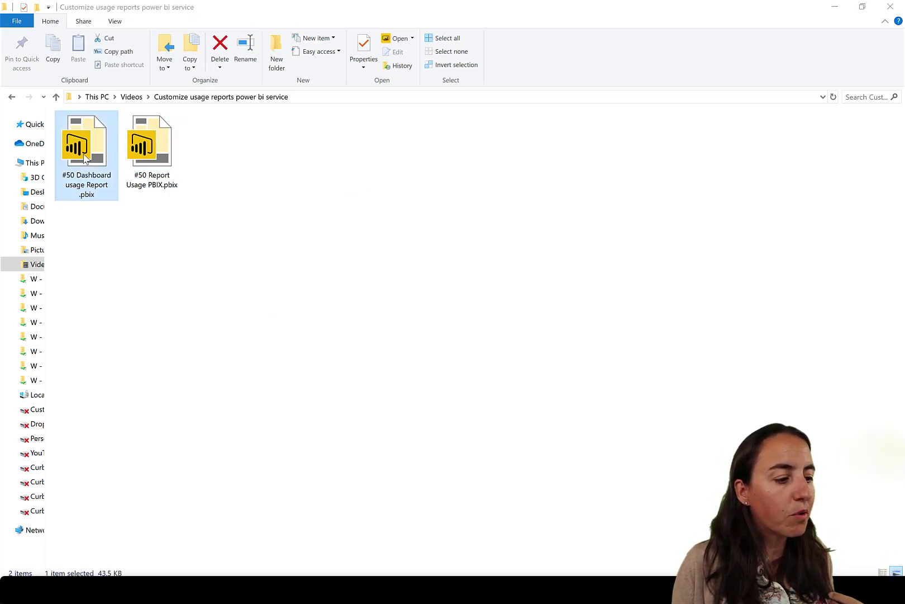
{"action": "double_click", "coordinate": [85, 159]}
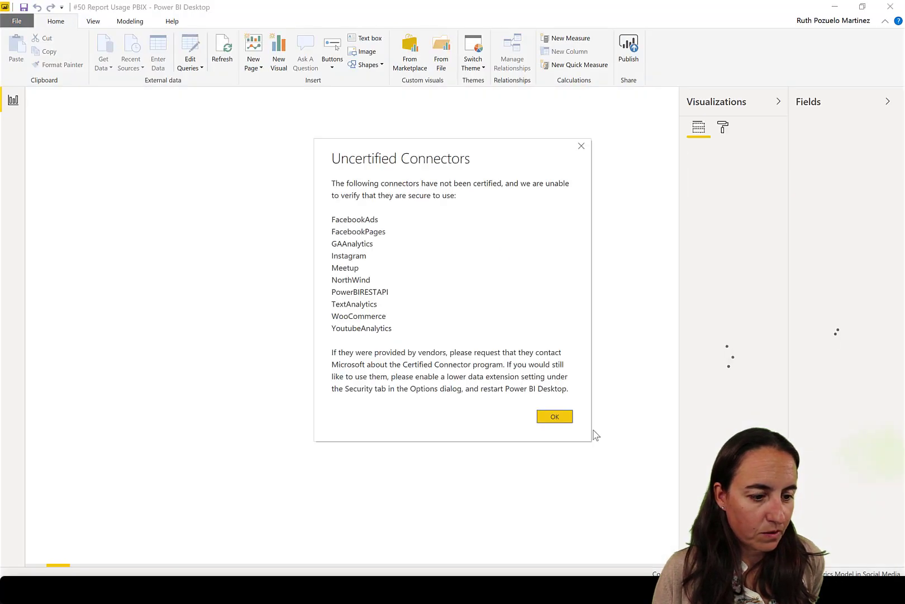
Dismiss the Uncertified Connectors warning so the #50 Report Usage PBIX Home page loads
{"action": "left_click", "coordinate": [566, 419]}
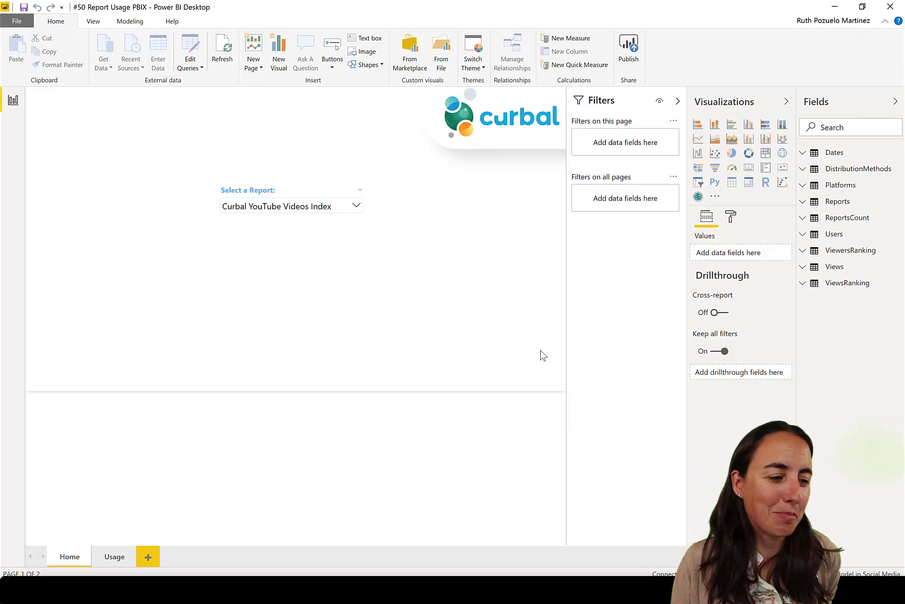
Set the Select a Report slicer to 'Vad drömer du om_ hackforswed…' instead of Curbal YouTube Videos Index
{"action": "left_click", "coordinate": [357, 206]}
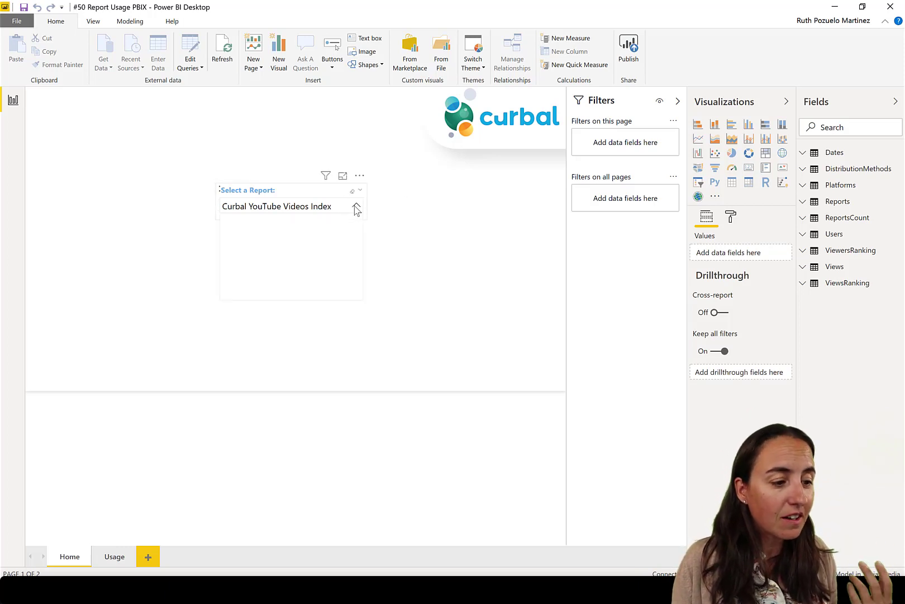
{"action": "left_click", "coordinate": [357, 206]}
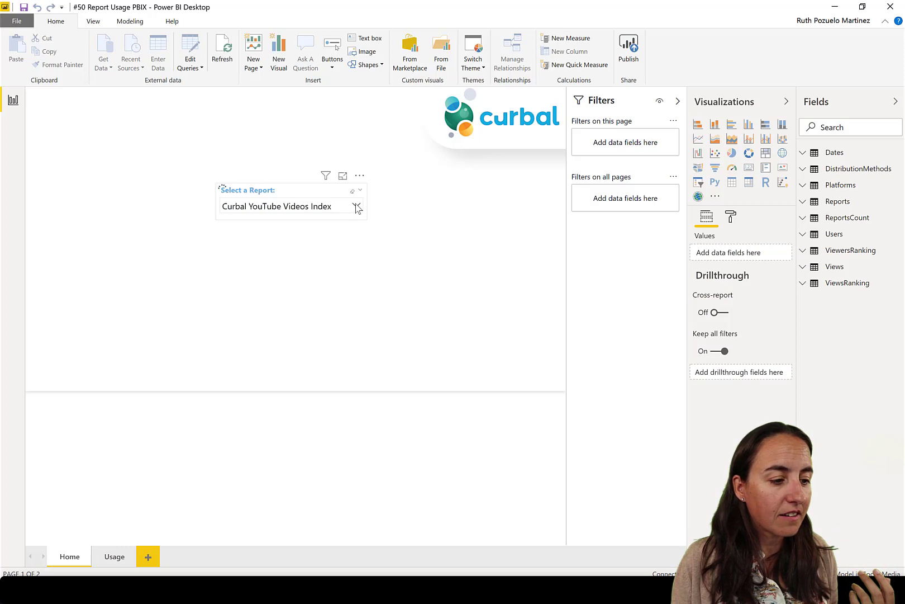
{"action": "left_click", "coordinate": [357, 206]}
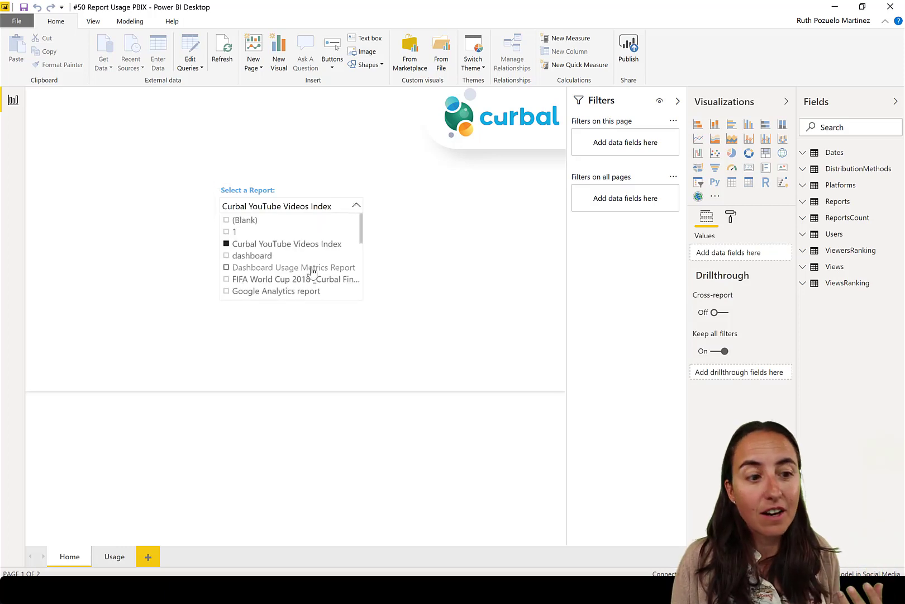
{"action": "scroll", "coordinate": [309, 268], "scroll_direction": "down", "scroll_amount": 10}
{"action": "scroll", "coordinate": [321, 275], "scroll_direction": "up", "scroll_amount": 10}
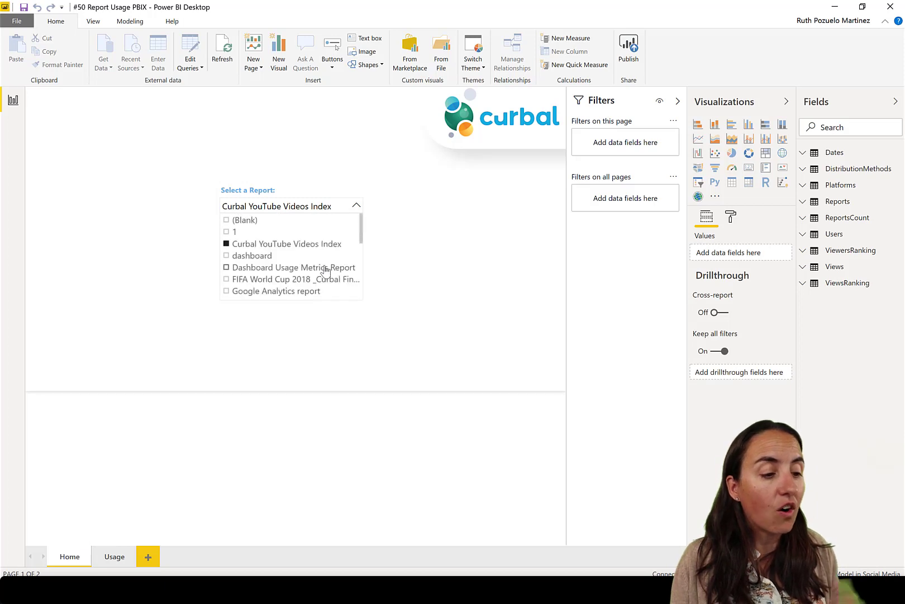
{"action": "scroll", "coordinate": [324, 269], "scroll_direction": "down", "scroll_amount": 10}
{"action": "left_click", "coordinate": [282, 237]}
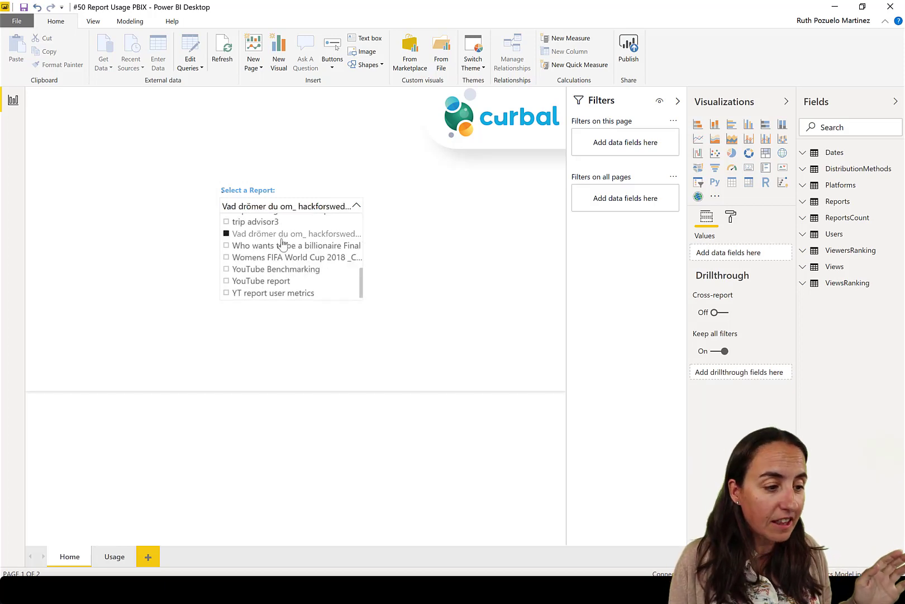
{"action": "left_click", "coordinate": [335, 357]}
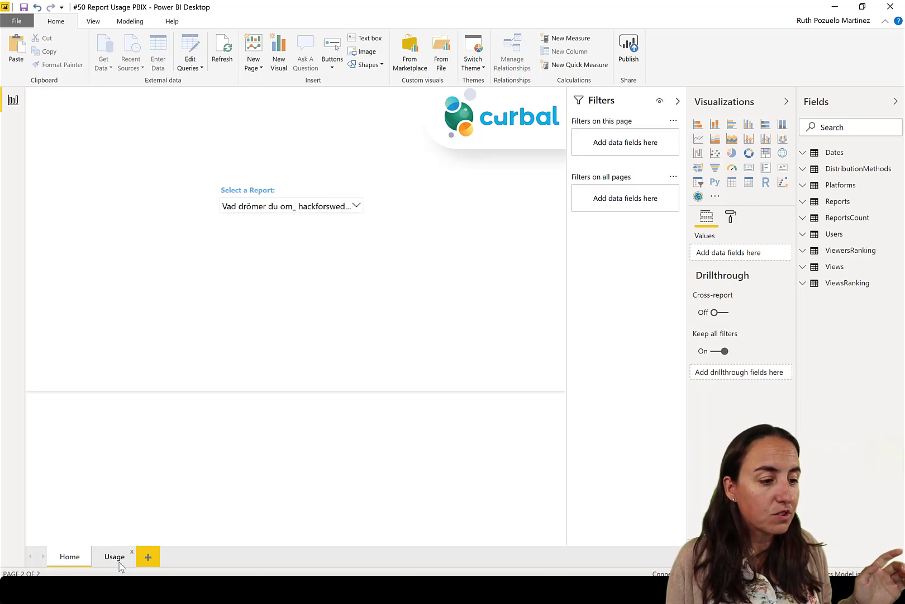
Show the Usage page for the Vad drömer du om_ hackforsweden report: 1 view, 1 viewer, rank 13
{"action": "left_click", "coordinate": [119, 562]}
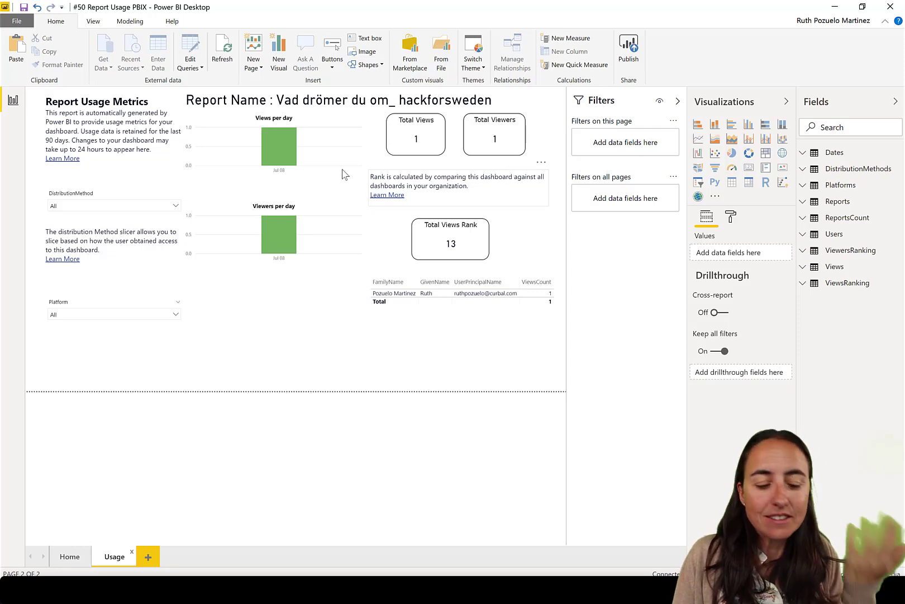
Bring the #50 Report Usage window forward and show its Selection pane listing every visual
{"action": "key", "text": "alt+Tab"}
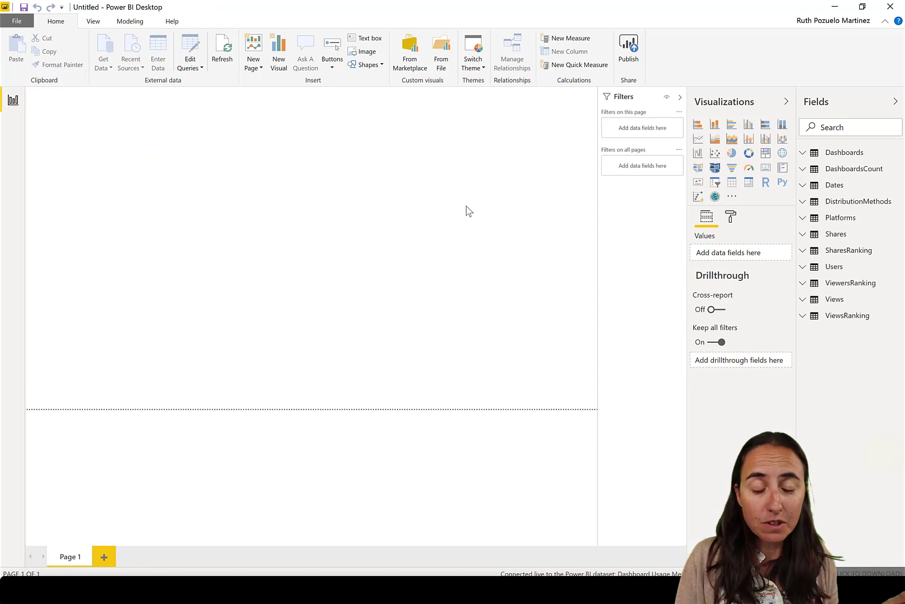
{"action": "left_click", "coordinate": [163, 590]}
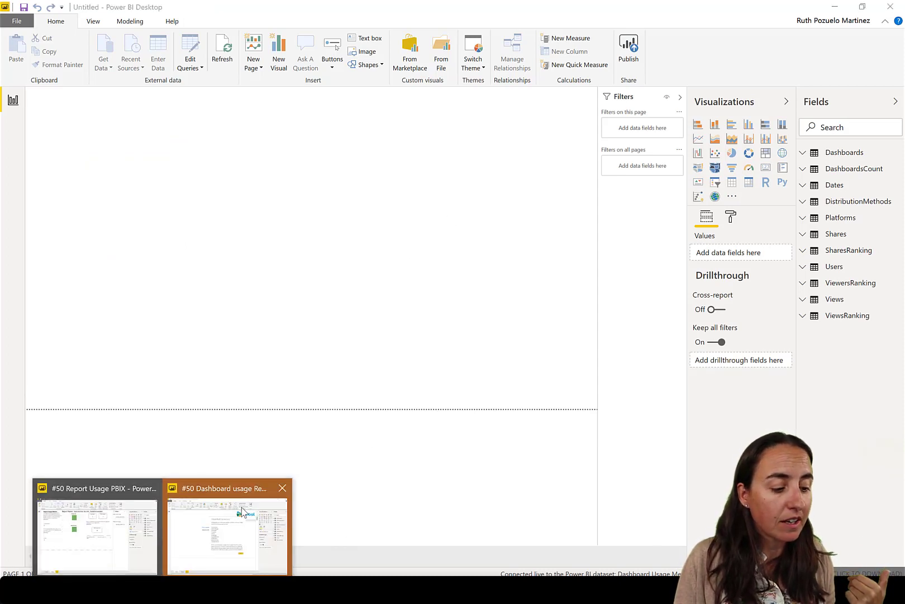
{"action": "left_click", "coordinate": [109, 531]}
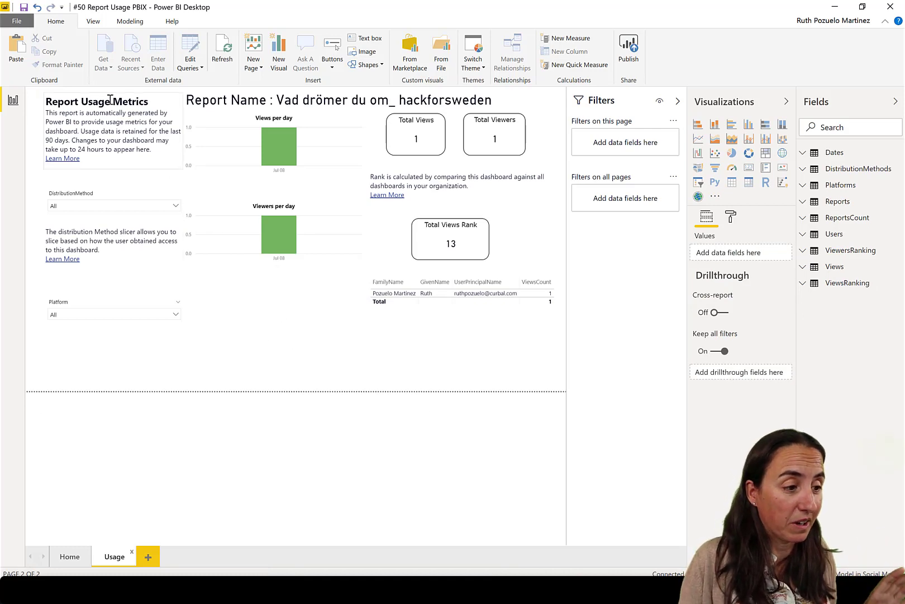
{"action": "left_click", "coordinate": [98, 26]}
{"action": "left_click", "coordinate": [138, 51]}
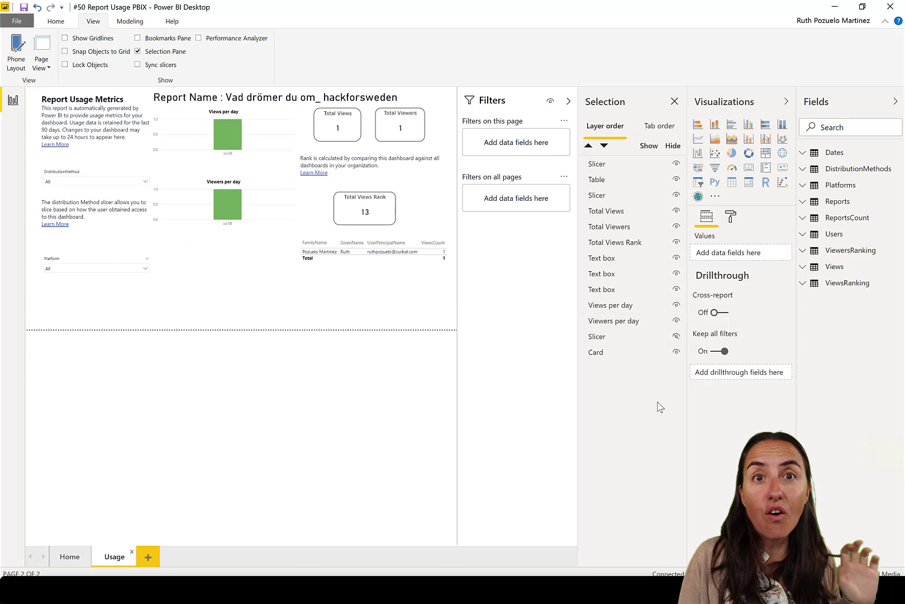
Select all layers, paste the visuals into the Untitled report, then undo the paste
{"action": "left_click", "coordinate": [631, 179]}
{"action": "left_click", "coordinate": [628, 164]}
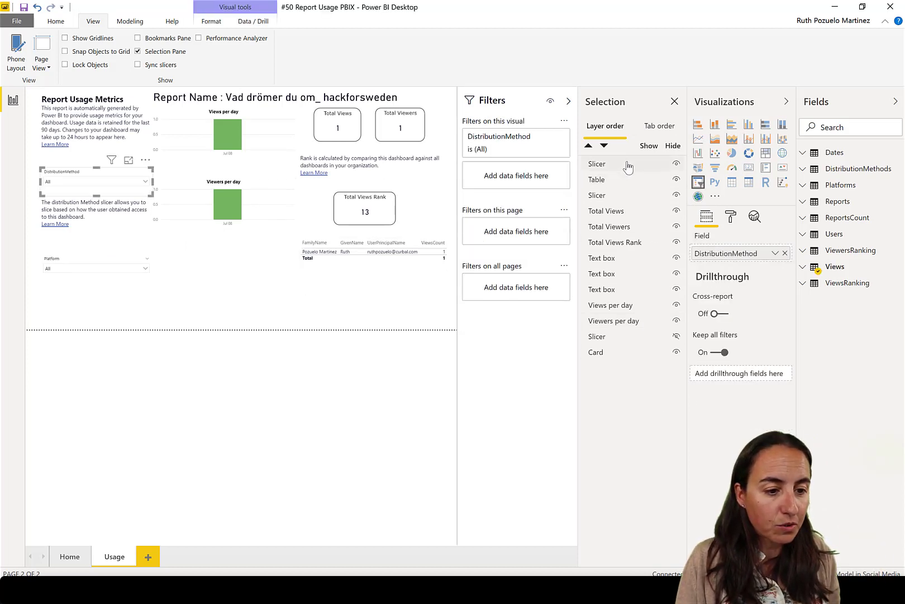
{"action": "left_click", "coordinate": [614, 353]}
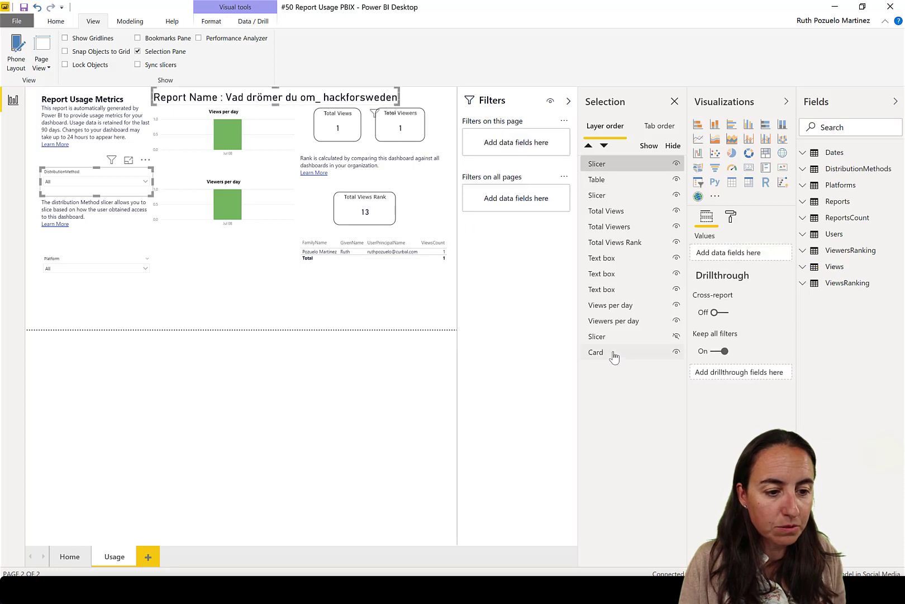
{"action": "left_click", "coordinate": [616, 164], "text": "shift"}
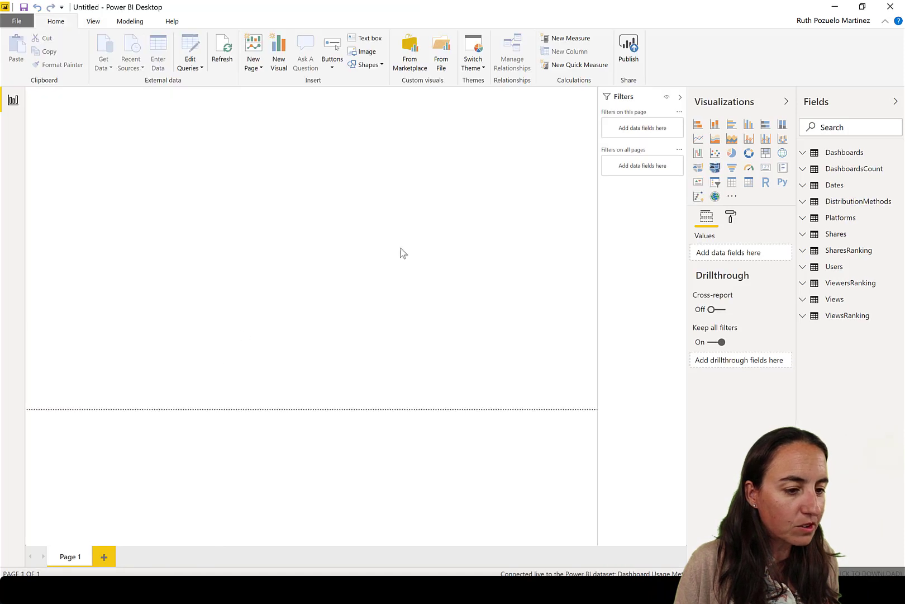
{"action": "key", "text": "ctrl+v"}
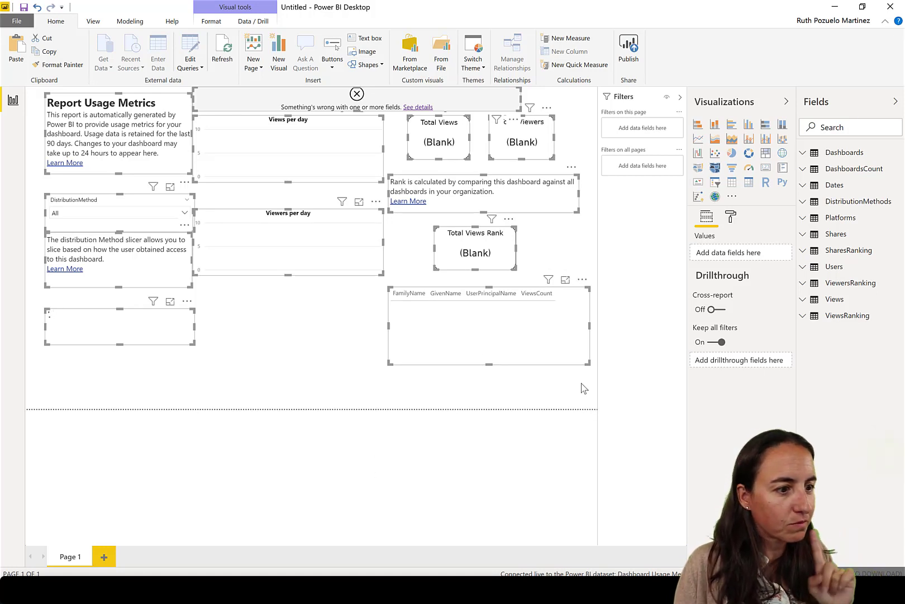
{"action": "left_click", "coordinate": [37, 8]}
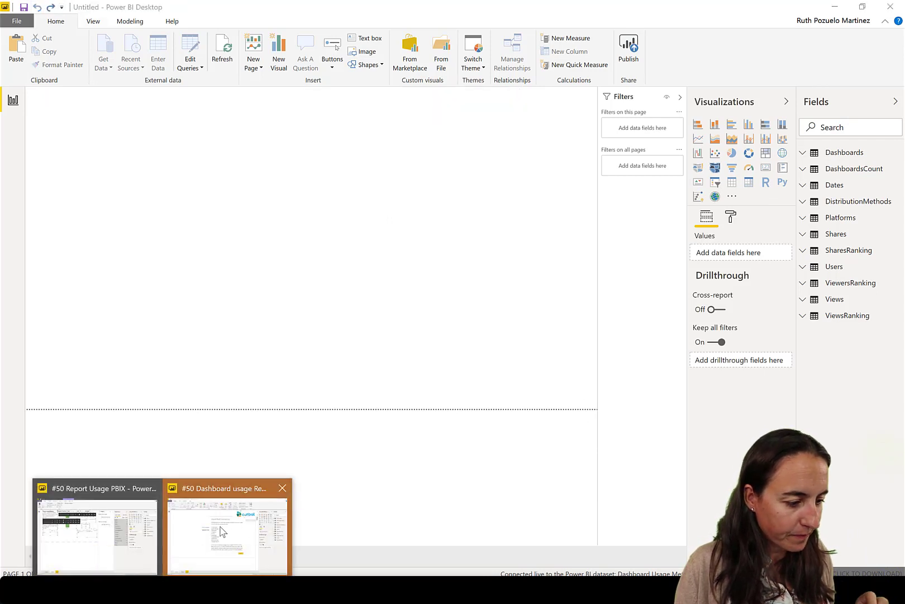
Copy all visuals from the Dashboard usage Report's Usage page via the Selection pane, then return to Untitled
{"action": "left_click", "coordinate": [221, 531]}
{"action": "left_click", "coordinate": [555, 417]}
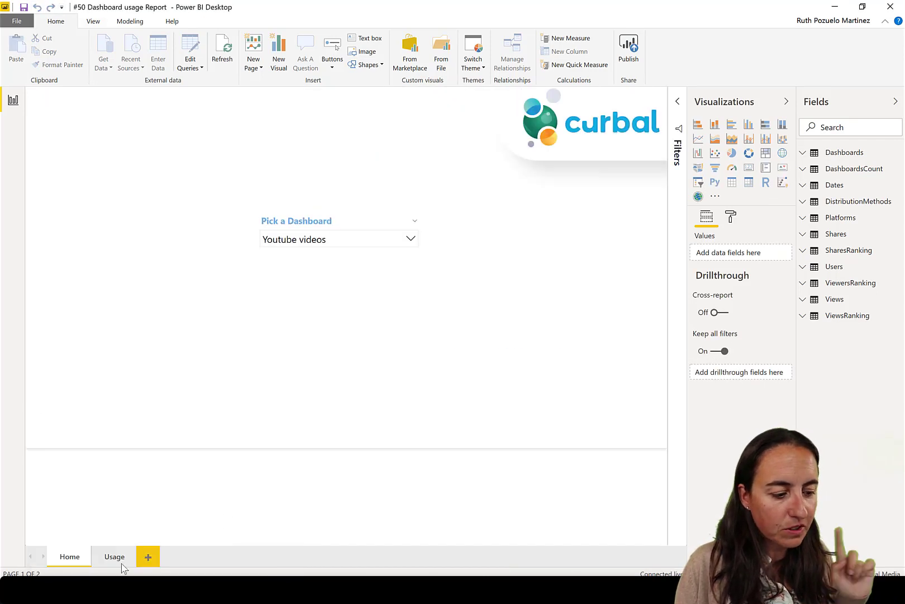
{"action": "left_click", "coordinate": [114, 556]}
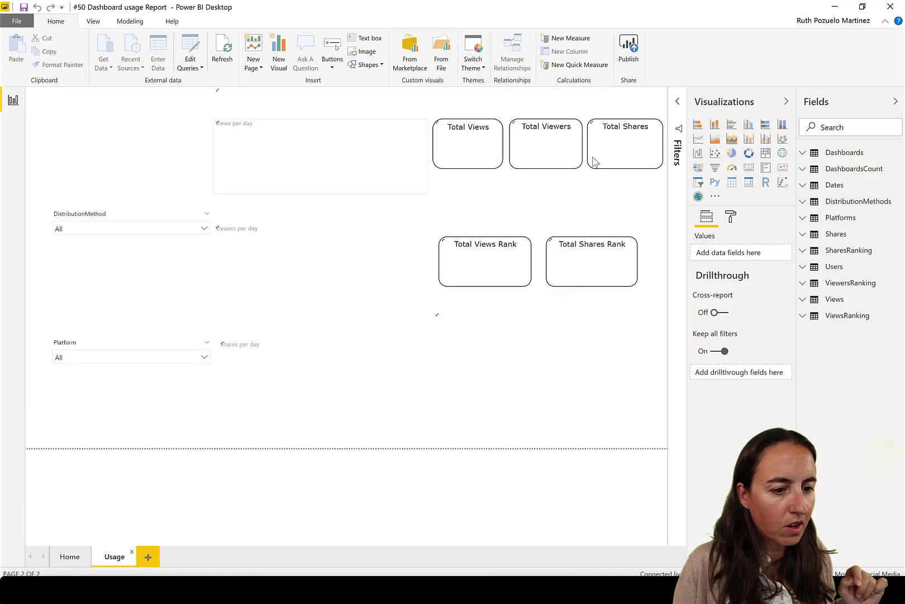
{"action": "left_click", "coordinate": [93, 21]}
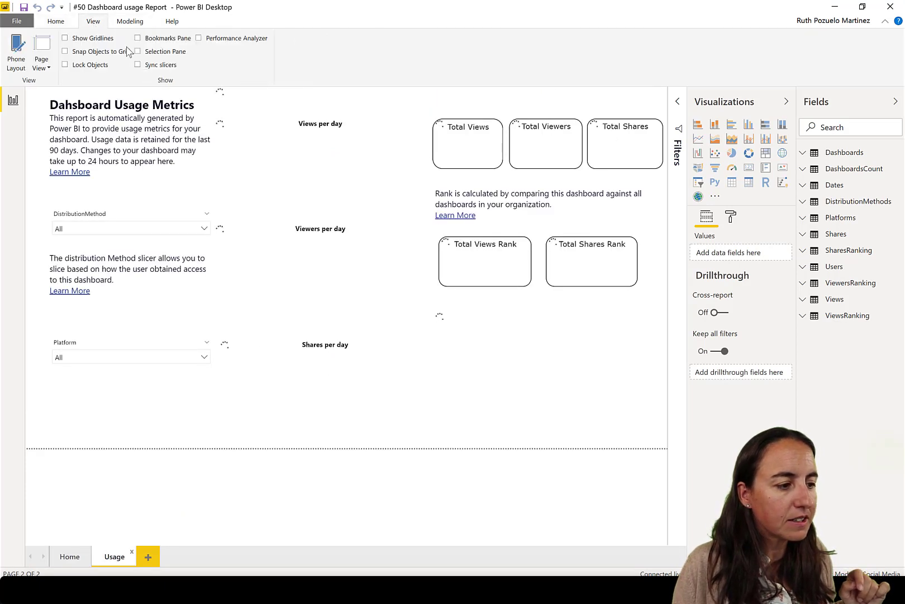
{"action": "left_click", "coordinate": [160, 51]}
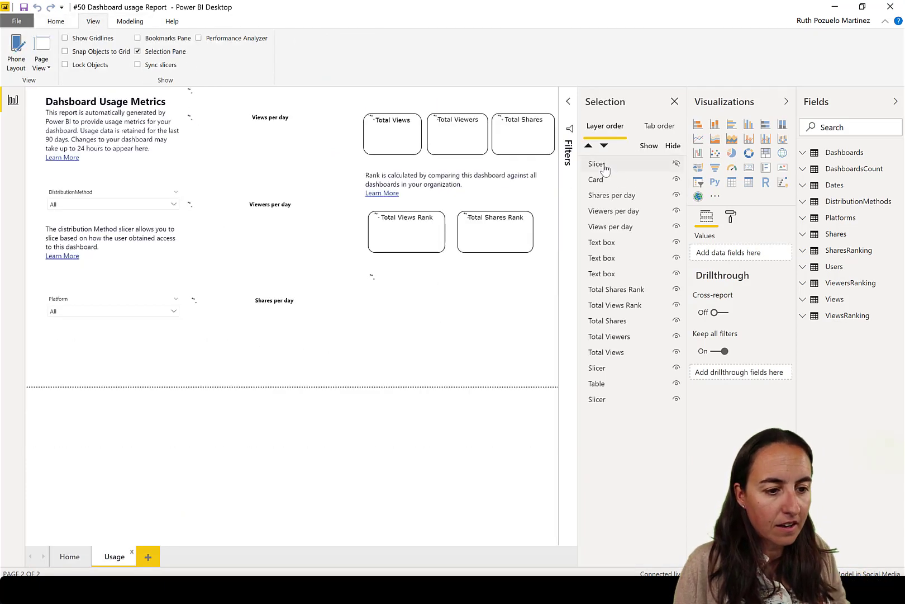
{"action": "left_click", "coordinate": [597, 164]}
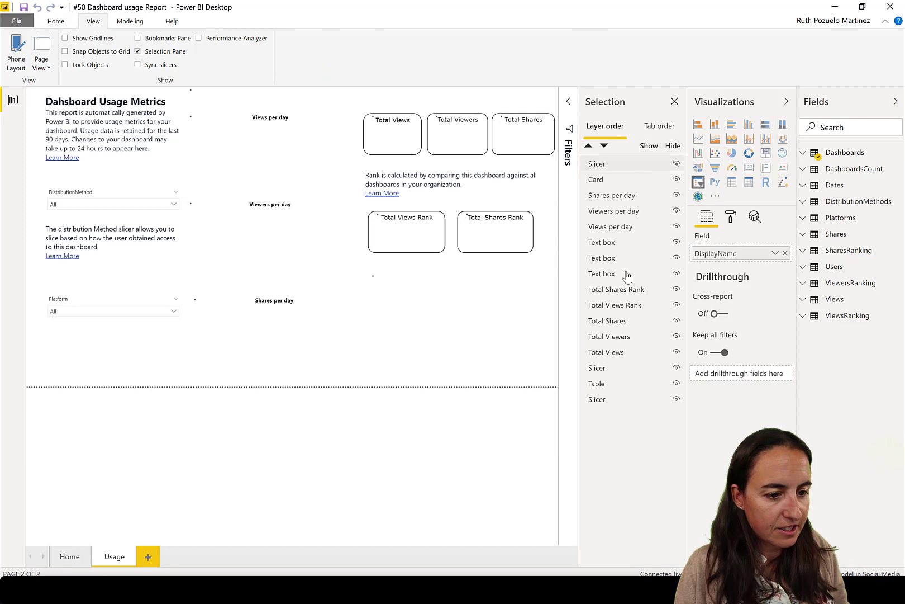
{"action": "left_click", "coordinate": [617, 403], "text": "shift"}
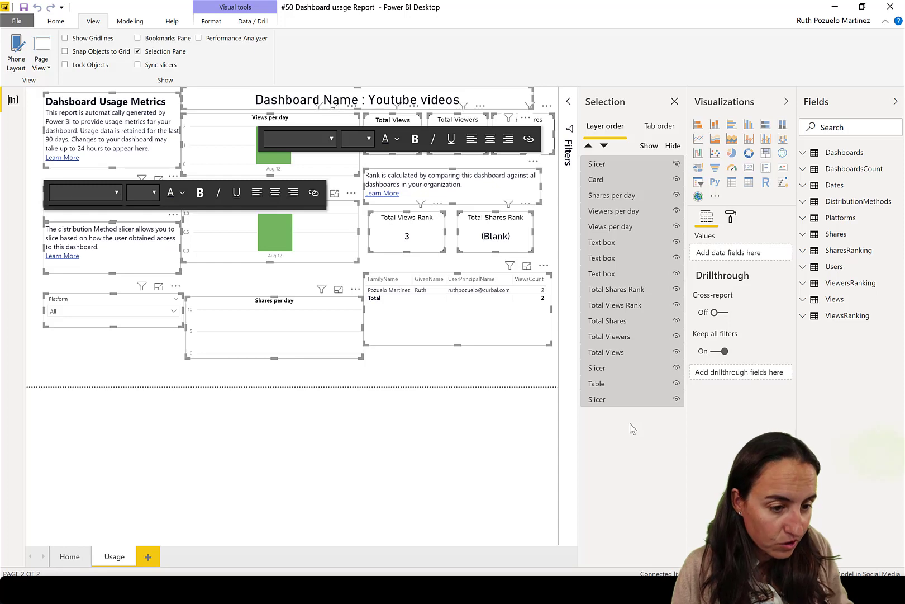
{"action": "key", "text": "alt+Tab"}
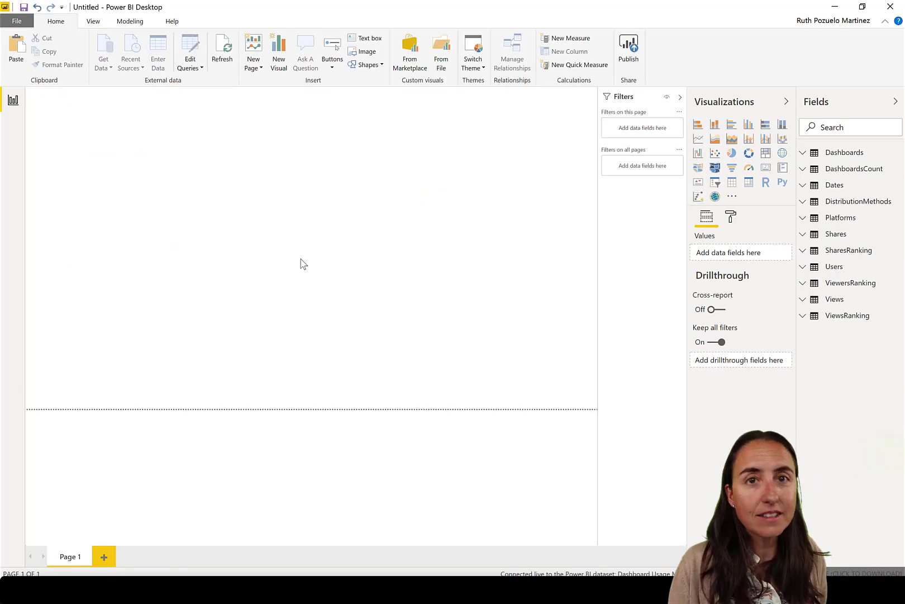
Paste the dashboard usage visuals into the Untitled report and expand the Dashboards fields
{"action": "key", "text": "ctrl+v"}
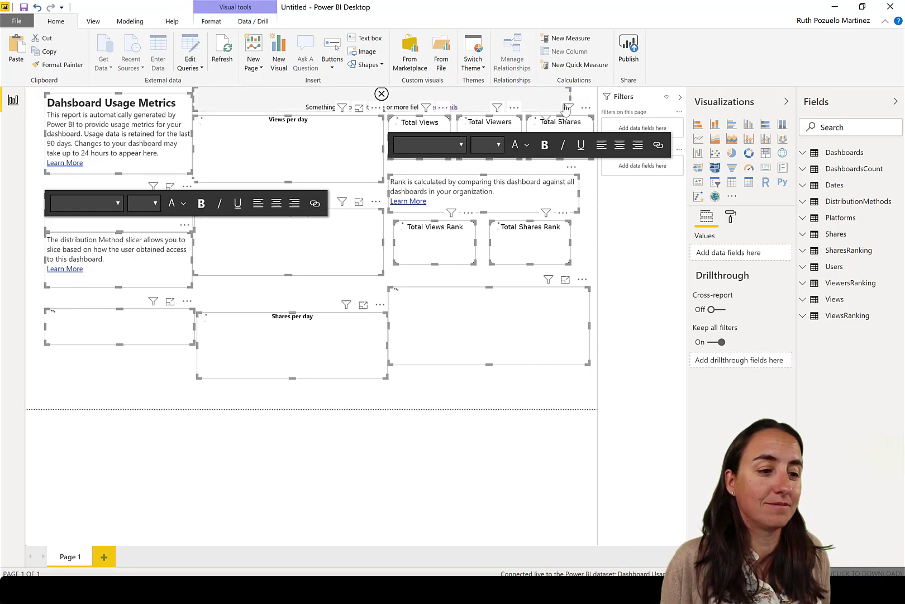
{"action": "left_click", "coordinate": [538, 97]}
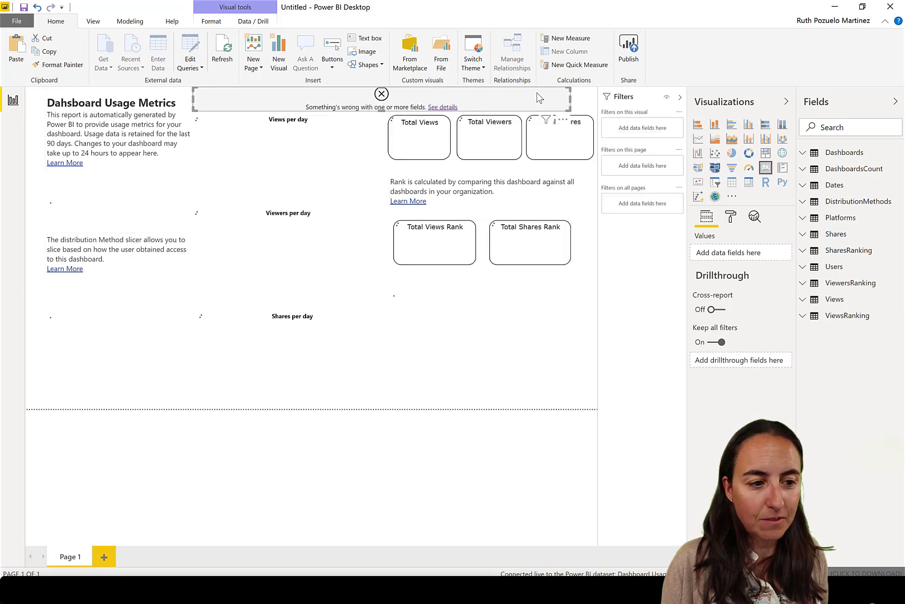
{"action": "left_click", "coordinate": [846, 154]}
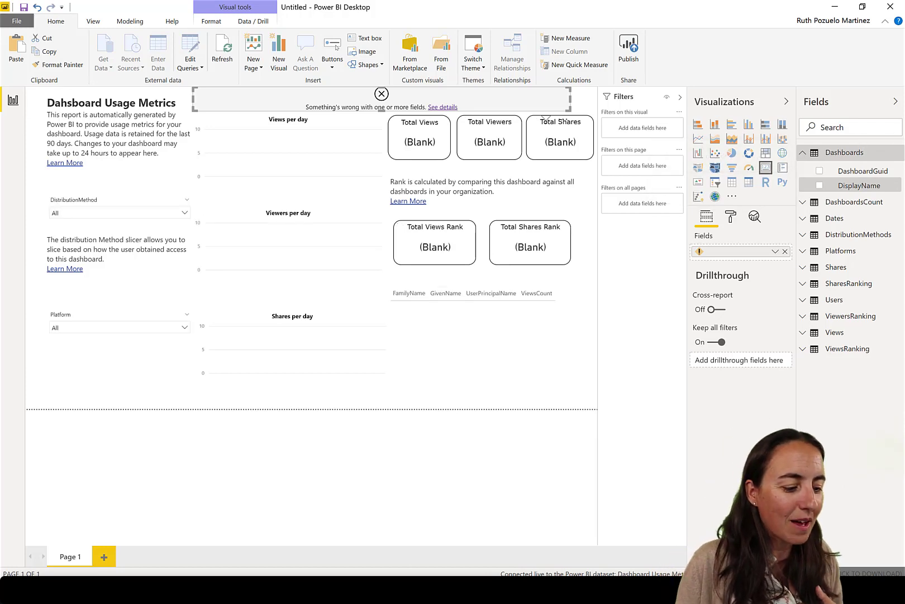
In the Dashboard usage Report, show the formula of the Dashboard Name measure
{"action": "left_click", "coordinate": [162, 590]}
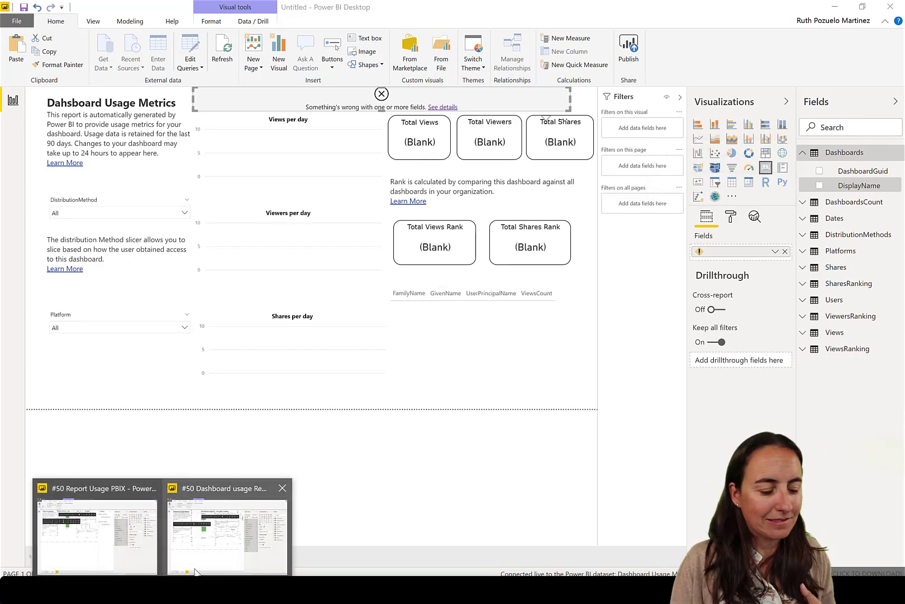
{"action": "left_click", "coordinate": [223, 545]}
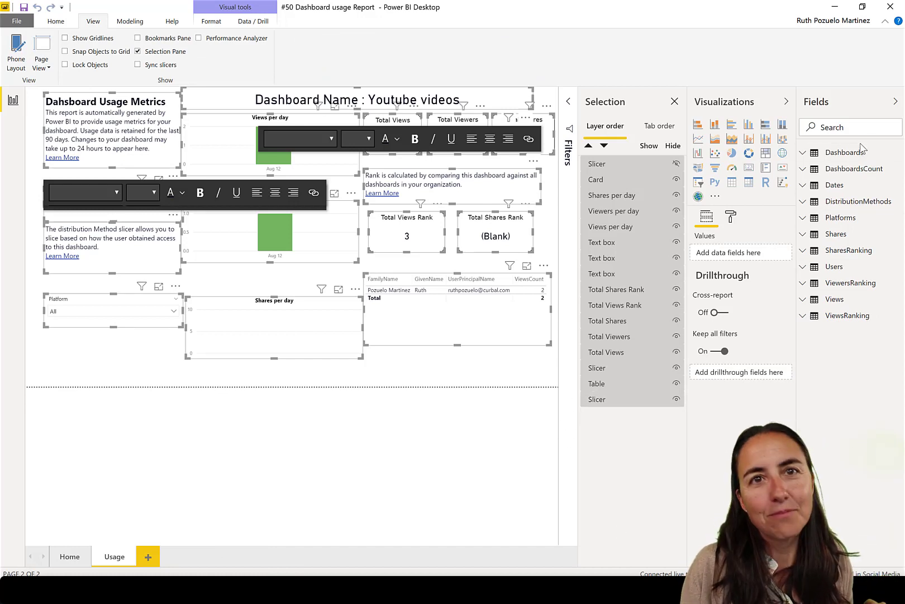
{"action": "left_click", "coordinate": [852, 159]}
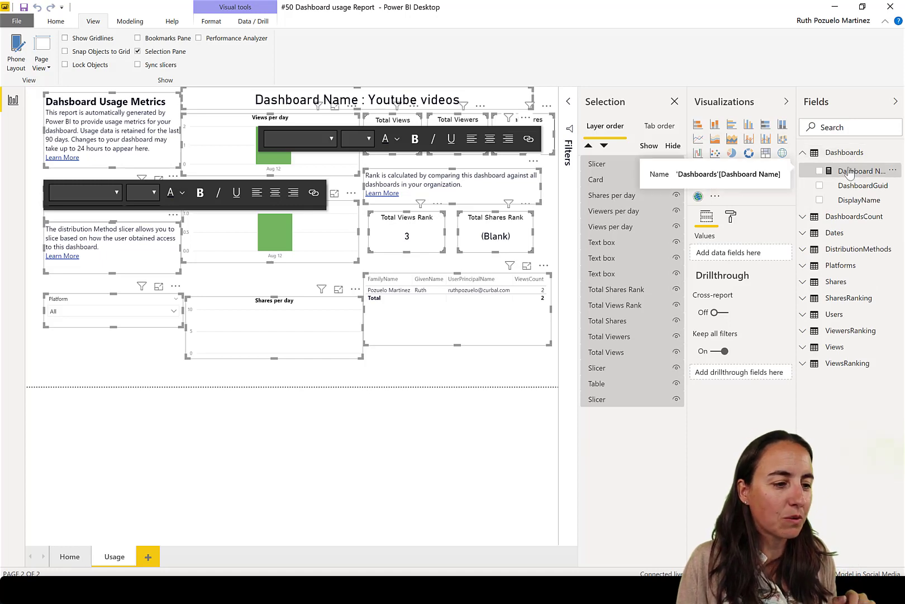
{"action": "left_click", "coordinate": [849, 171]}
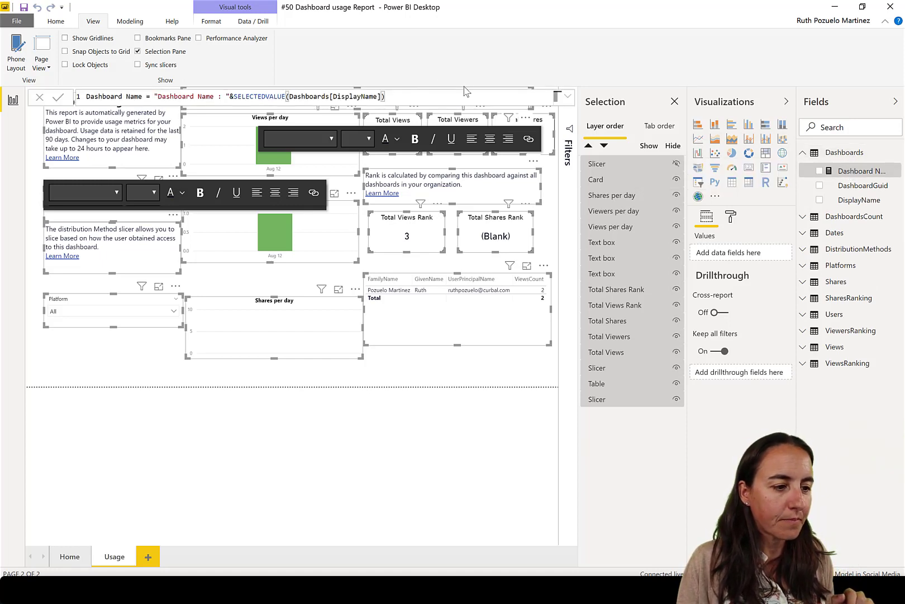
Create a Dashboard Name measure in Untitled with the copied "Dashboard Name : "&SELECTEDVALUE(Dashboards[DisplayName]) formula
{"action": "left_click_drag", "start_coordinate": [394, 97], "coordinate": [89, 101]}
{"action": "key", "text": "ctrl+c"}
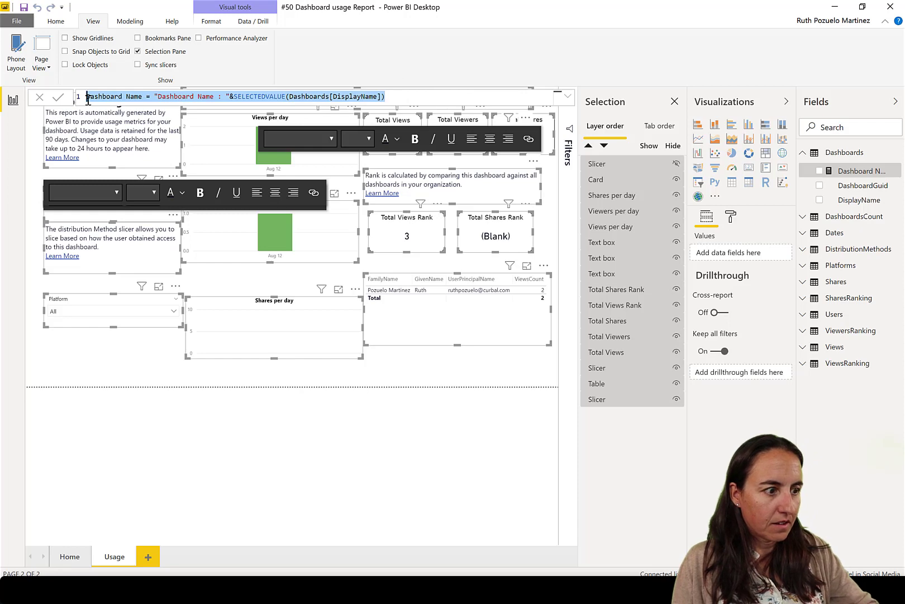
{"action": "key", "text": "alt+Tab"}
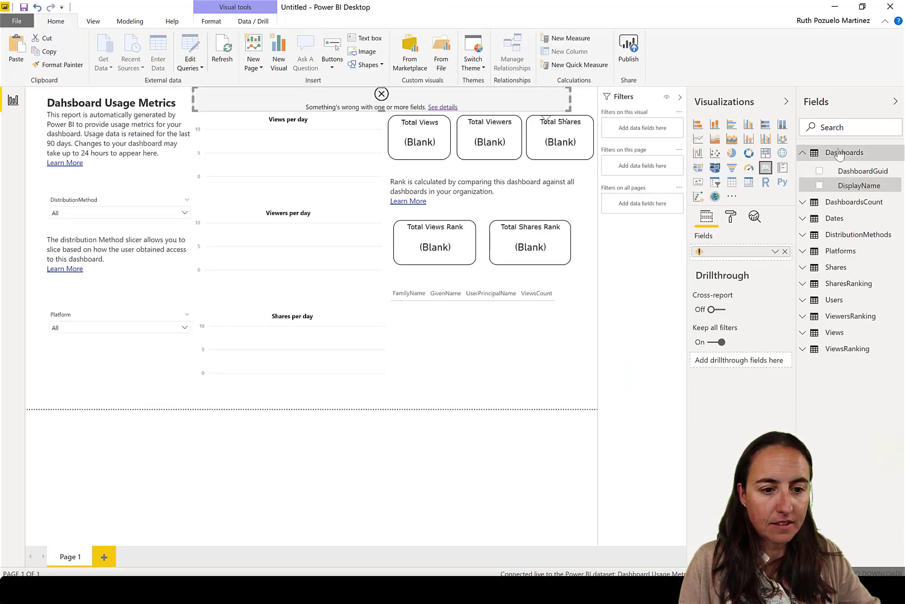
{"action": "left_click", "coordinate": [130, 22]}
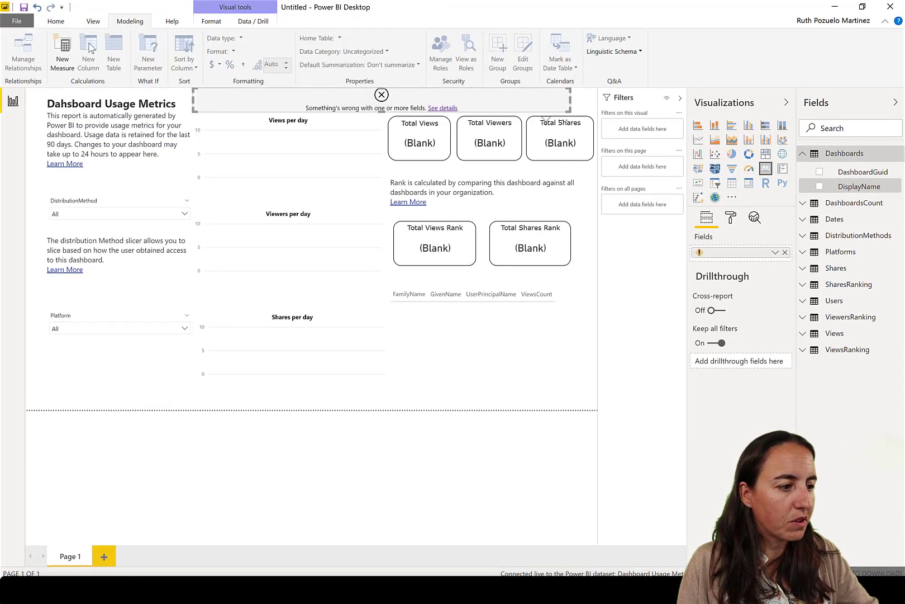
{"action": "left_click", "coordinate": [73, 67]}
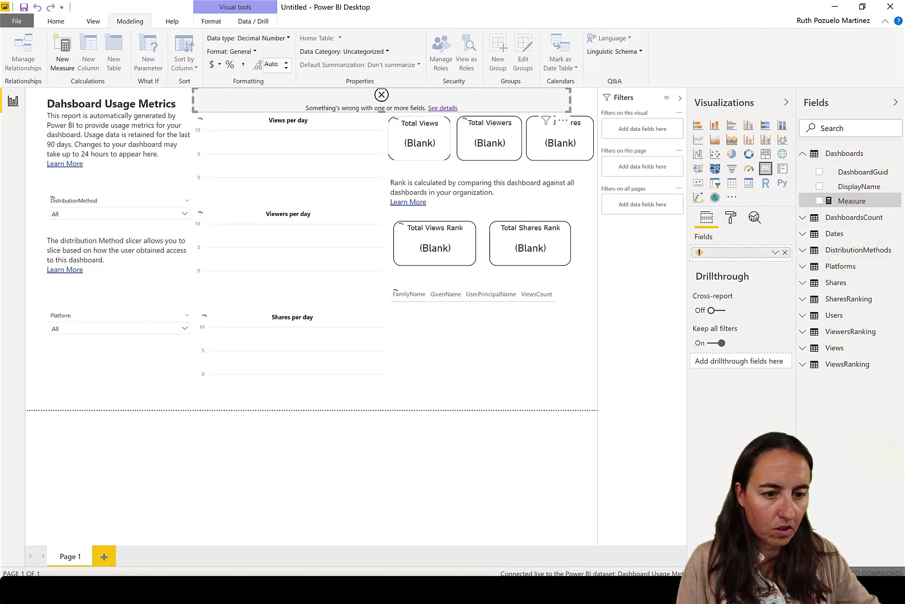
{"action": "left_click", "coordinate": [852, 202]}
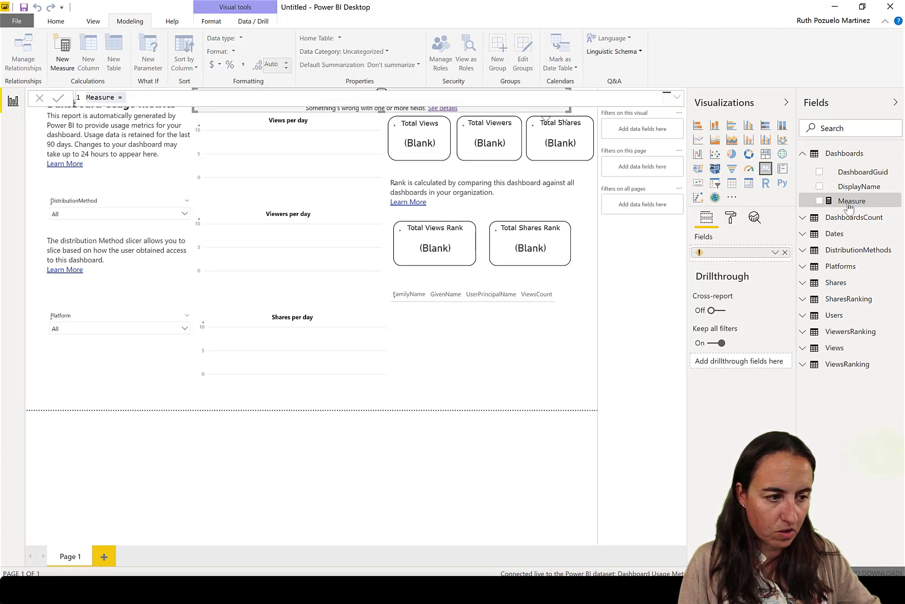
{"action": "left_click", "coordinate": [143, 101]}
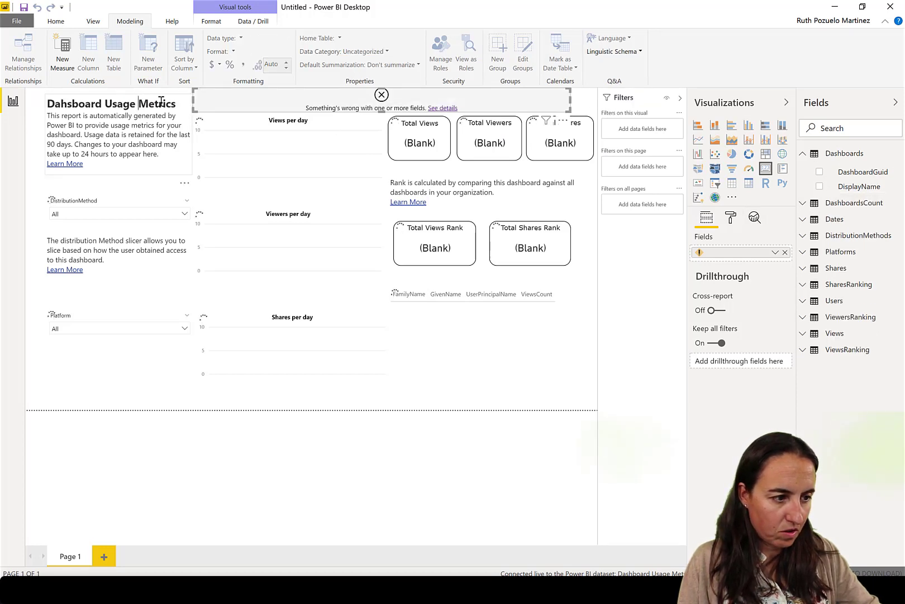
{"action": "right_click", "coordinate": [838, 156]}
{"action": "key", "text": "Escape"}
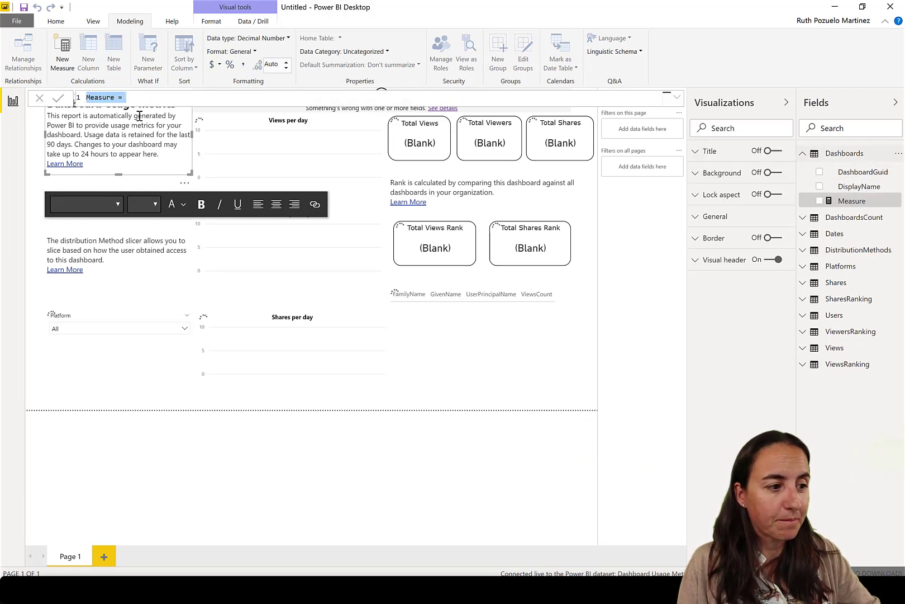
{"action": "key", "text": "ctrl+v"}
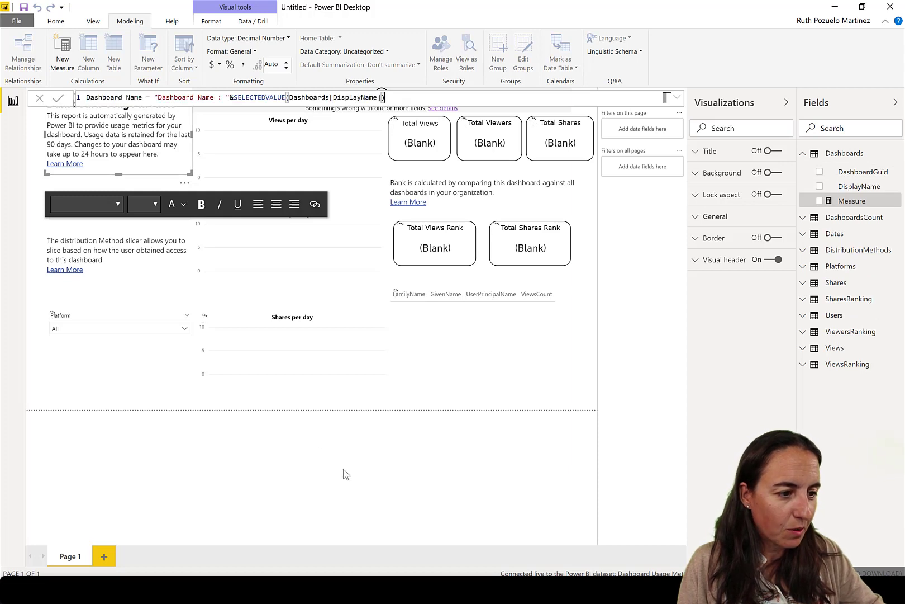
{"action": "key", "text": "Return"}
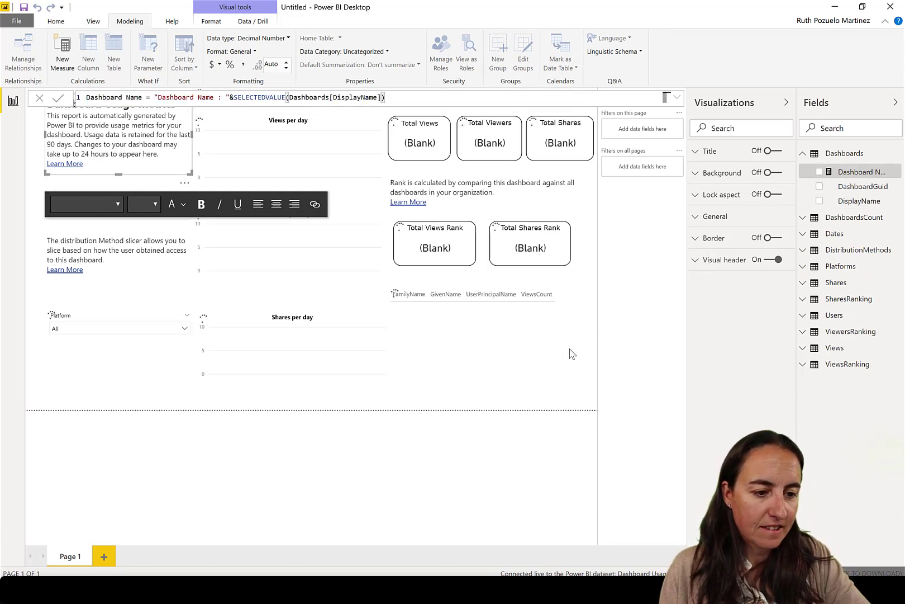
{"action": "left_click", "coordinate": [479, 474]}
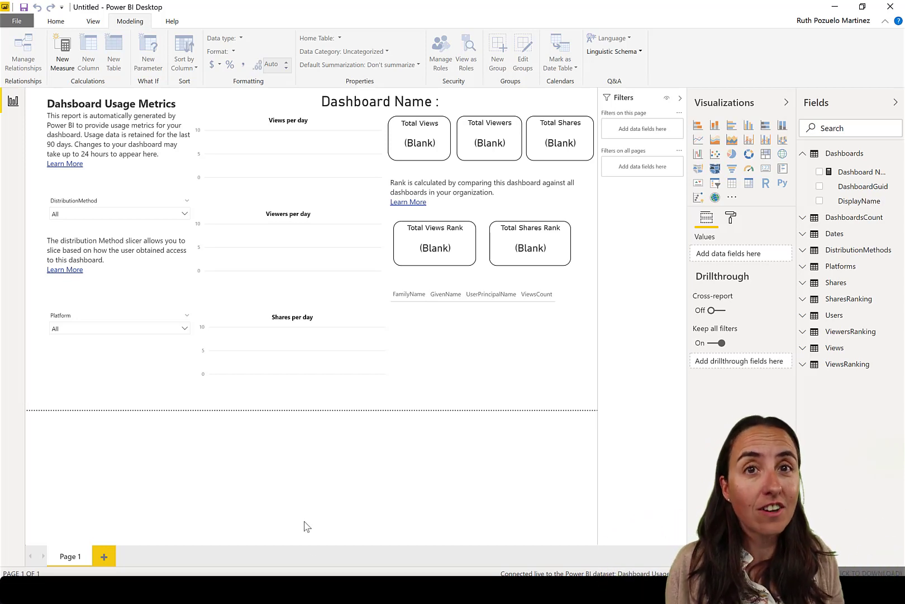
Scroll through the kasperonbi blog article's comments in Chrome
{"action": "key", "text": "alt+Tab"}
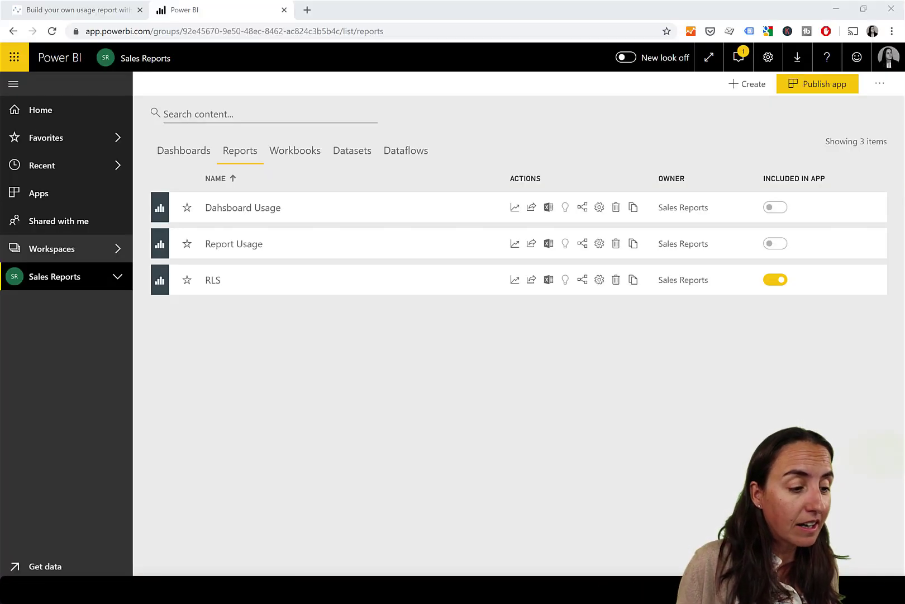
{"action": "left_click", "coordinate": [46, 9]}
{"action": "scroll", "coordinate": [570, 309], "scroll_direction": "down", "scroll_amount": 20}
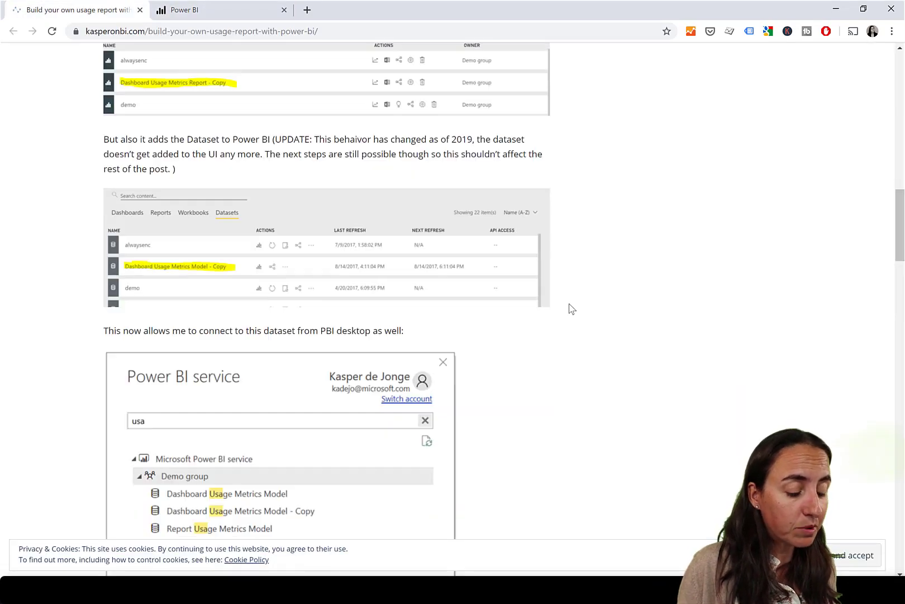
{"action": "scroll", "coordinate": [525, 285], "scroll_direction": "up", "scroll_amount": 3}
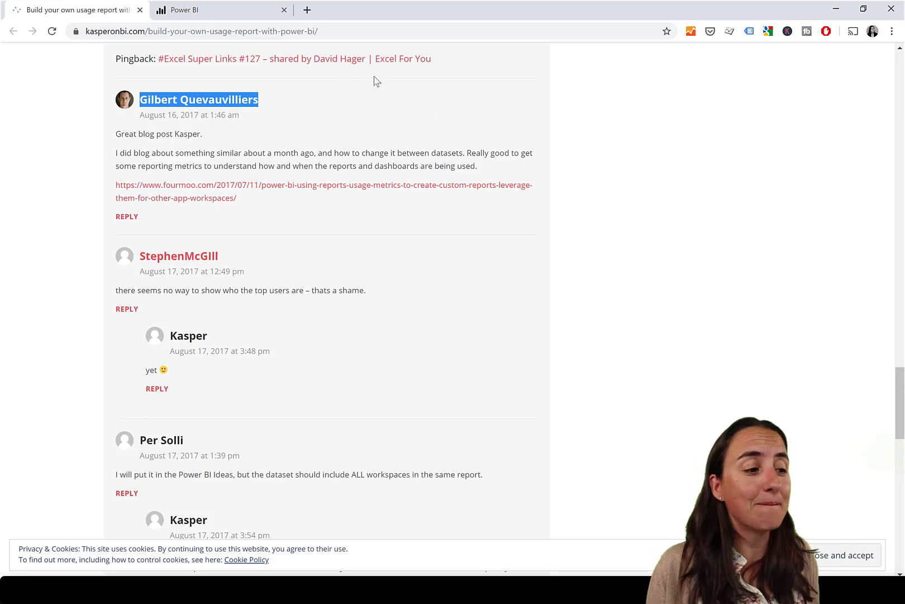
Glance at the Power BI workspace tab, return to the blog, then bring up the #50 Dashboard usage Report
{"action": "left_click", "coordinate": [208, 14]}
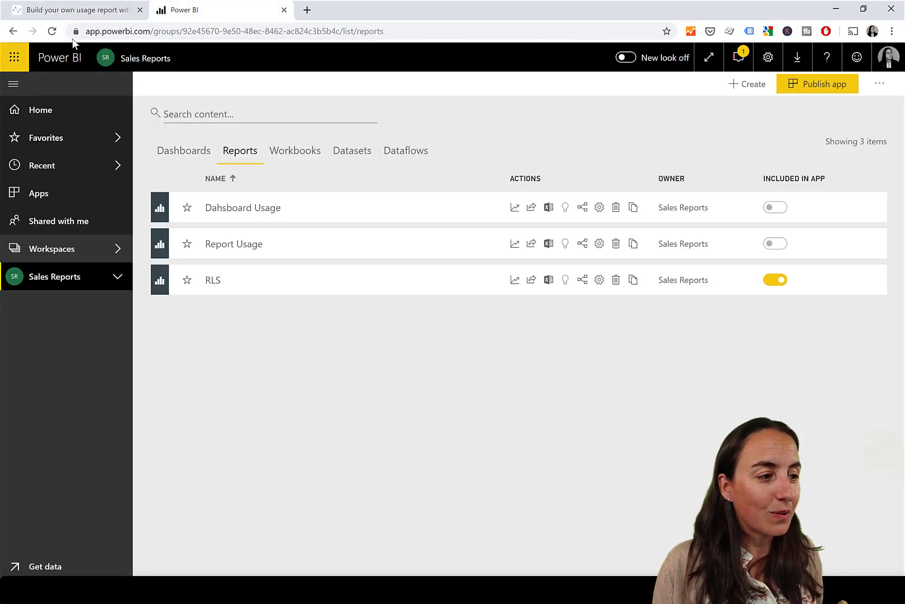
{"action": "left_click", "coordinate": [78, 10]}
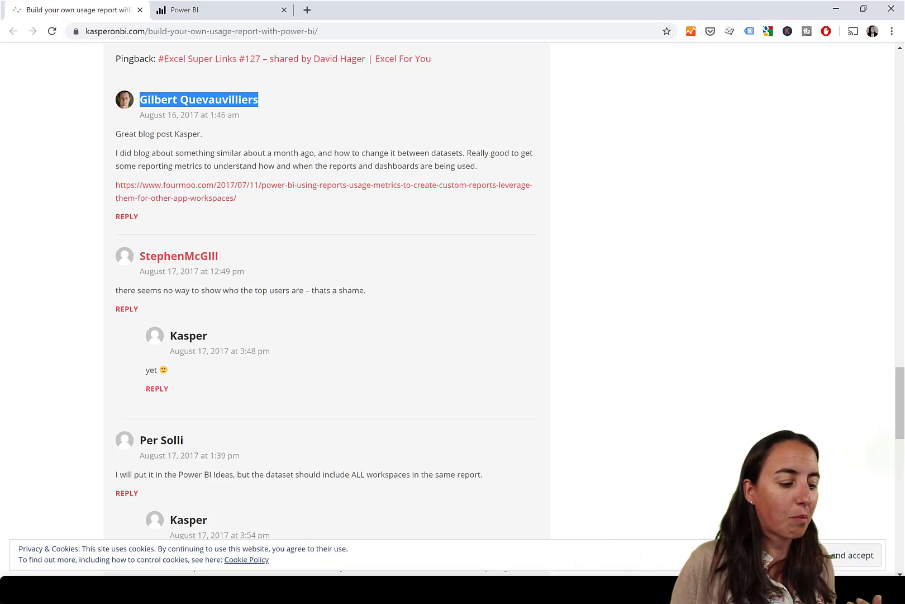
{"action": "left_click", "coordinate": [162, 590]}
{"action": "left_click", "coordinate": [193, 542]}
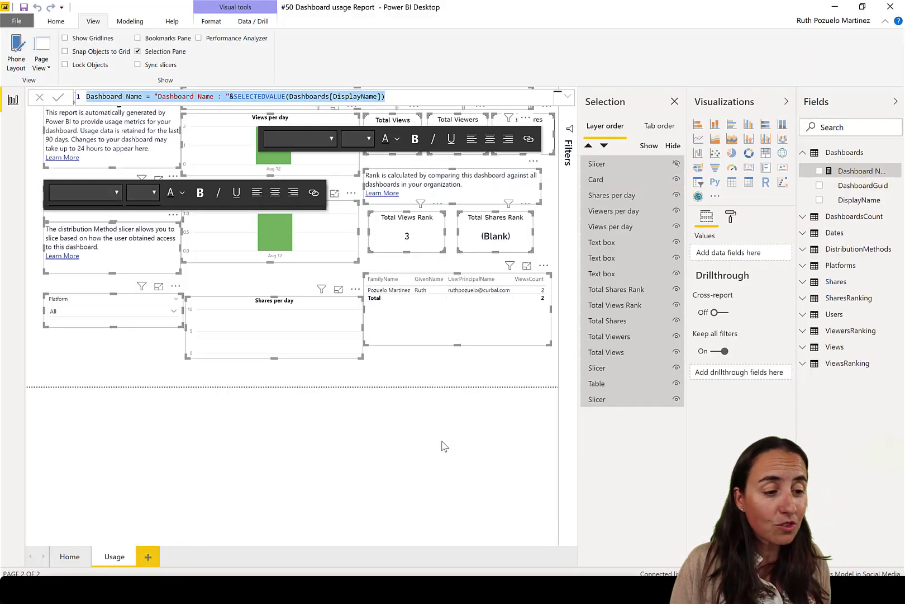
Deselect all visuals to review the report titled "Dashboard Name : Youtube videos"
{"action": "left_click", "coordinate": [458, 378]}
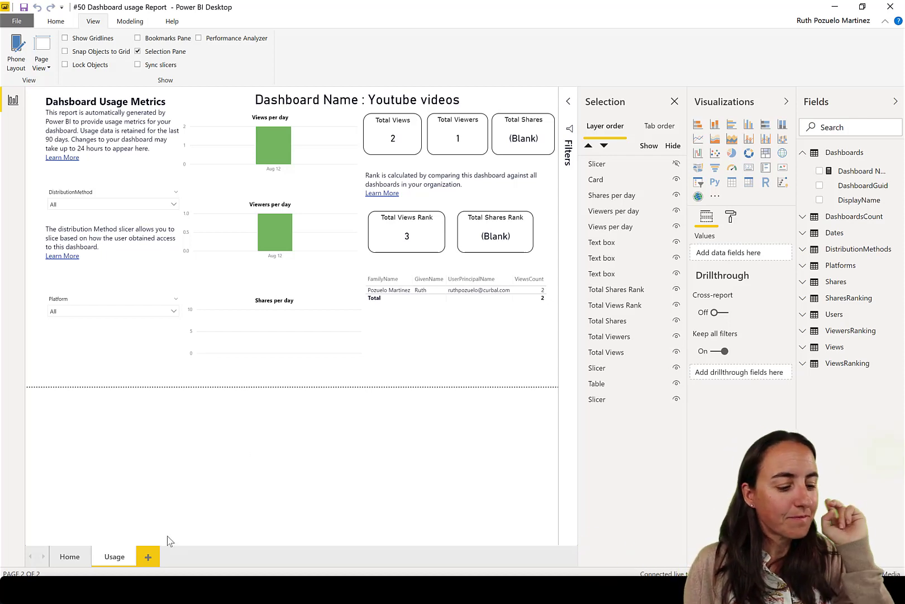
Remove the Report Usage and Dahsboard Usage reports from the workspace's Reports list, confirming each deletion
{"action": "key", "text": "alt+Tab"}
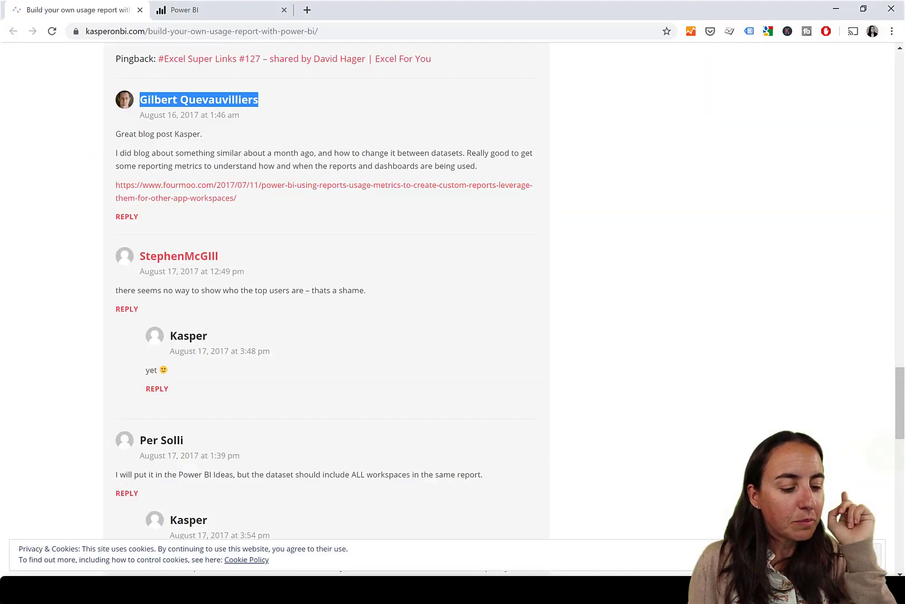
{"action": "left_click", "coordinate": [222, 16]}
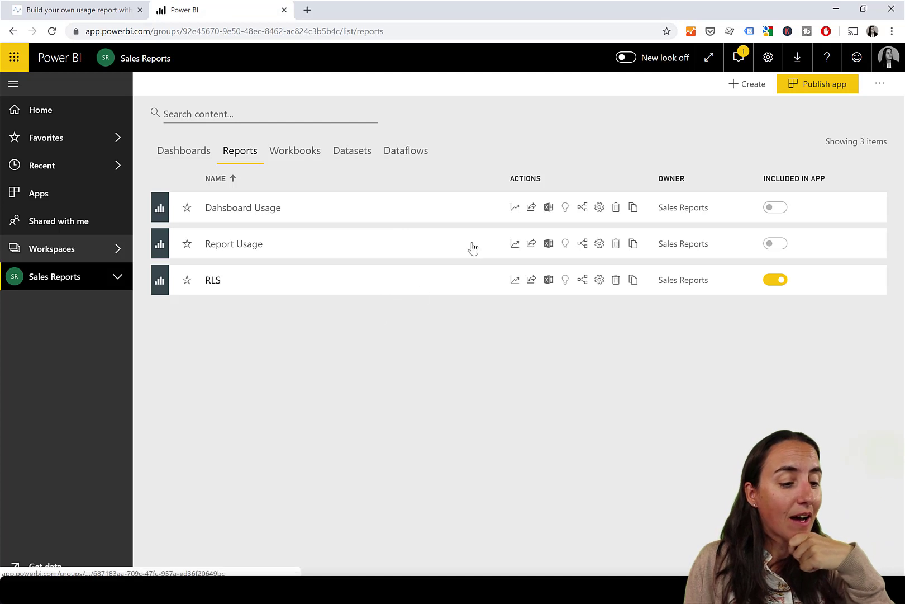
{"action": "left_click", "coordinate": [616, 243]}
{"action": "left_click", "coordinate": [441, 340]}
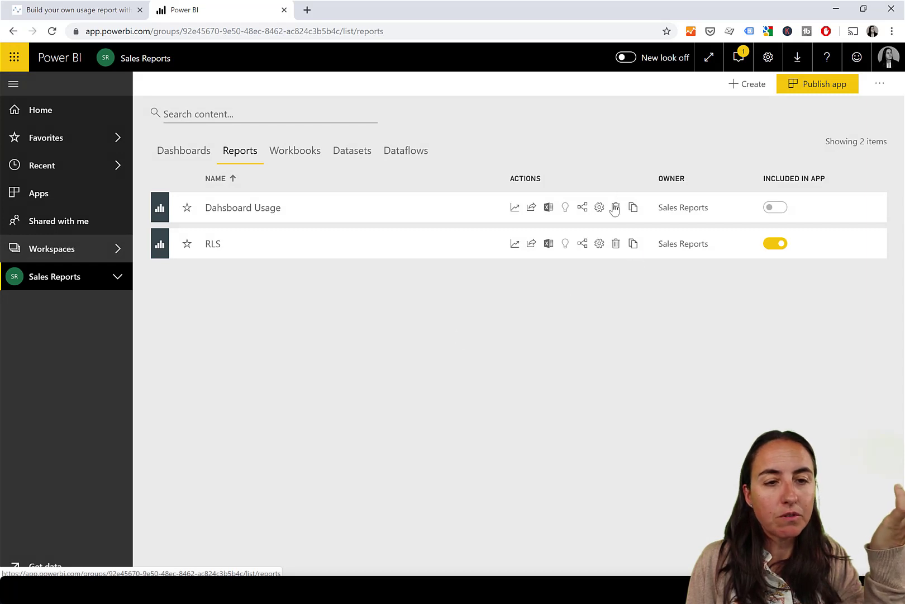
{"action": "left_click", "coordinate": [616, 216]}
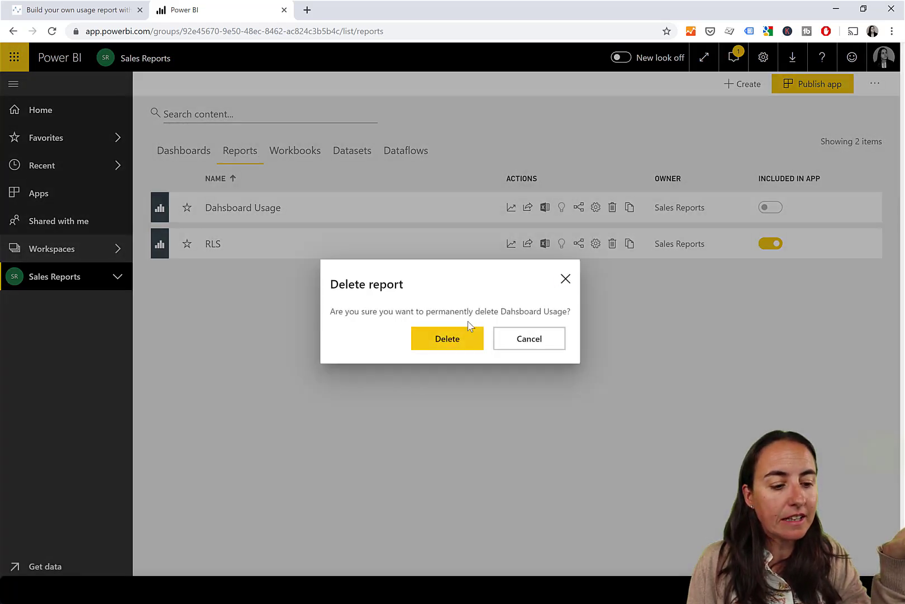
{"action": "left_click", "coordinate": [462, 340]}
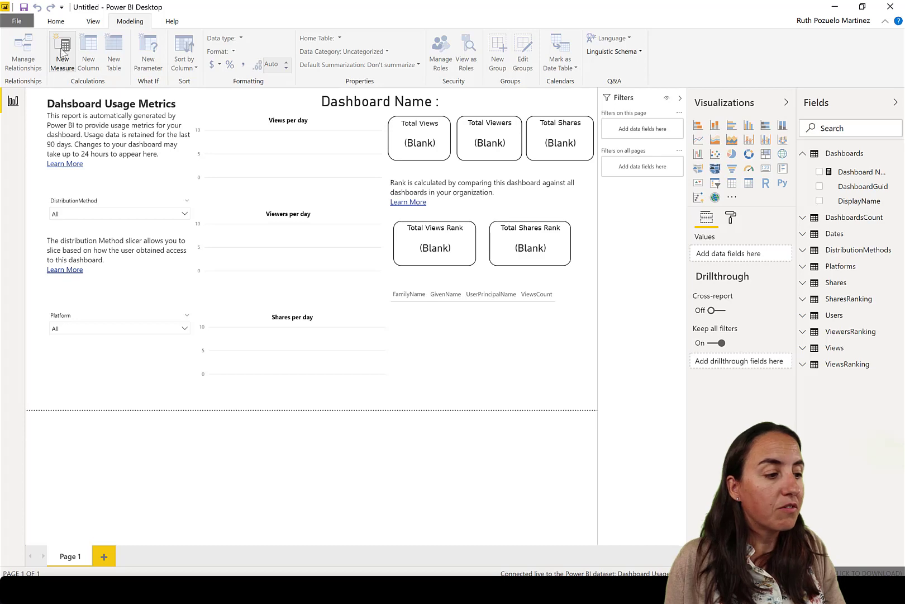
Create a new blank Power BI Desktop report from the File menu
{"action": "left_click", "coordinate": [62, 22]}
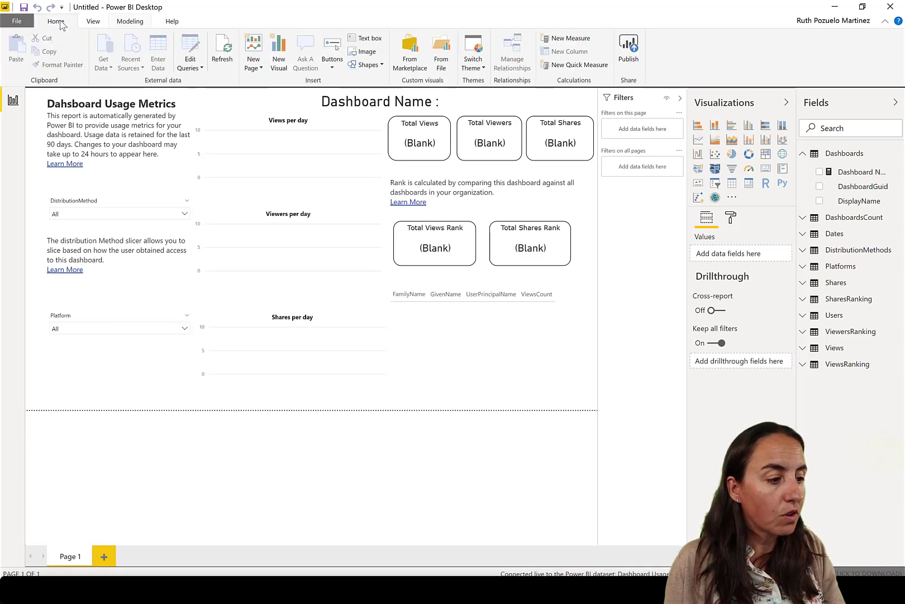
{"action": "left_click", "coordinate": [18, 23]}
{"action": "key", "text": "Escape"}
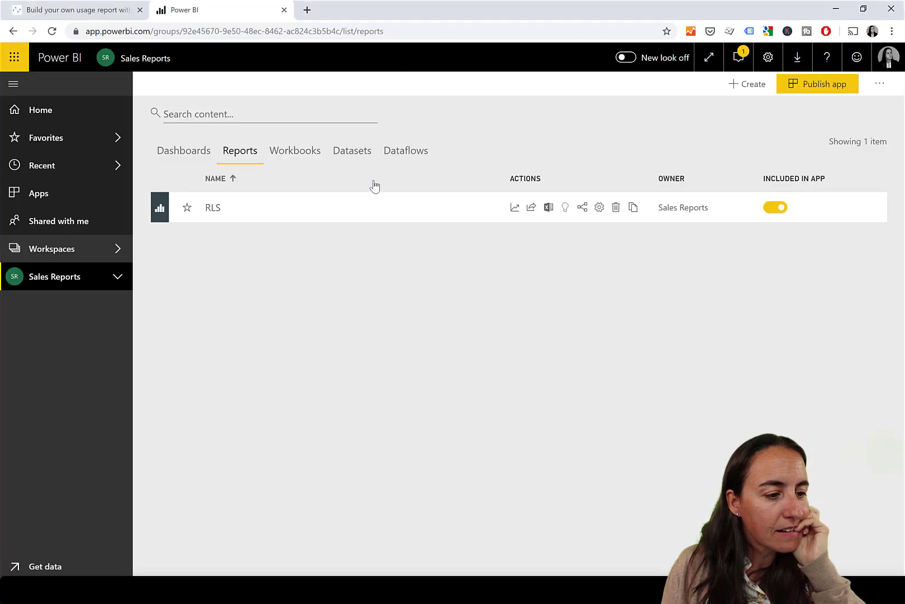
Check the workspace Datasets list shows only RLS, then open Get Data in the new Desktop report
{"action": "left_click", "coordinate": [362, 158]}
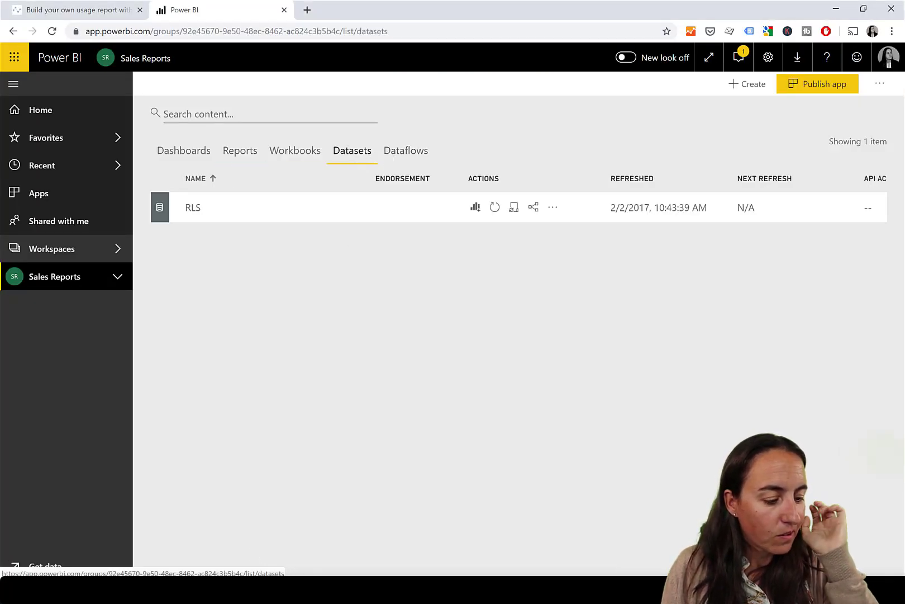
{"action": "mouse_move", "coordinate": [134, 589]}
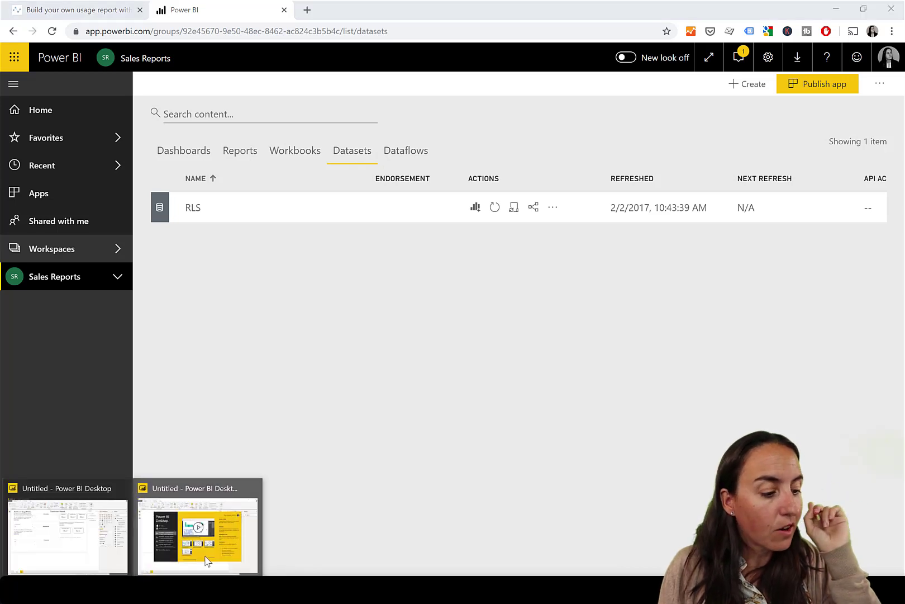
{"action": "left_click", "coordinate": [207, 558]}
{"action": "left_click", "coordinate": [178, 209]}
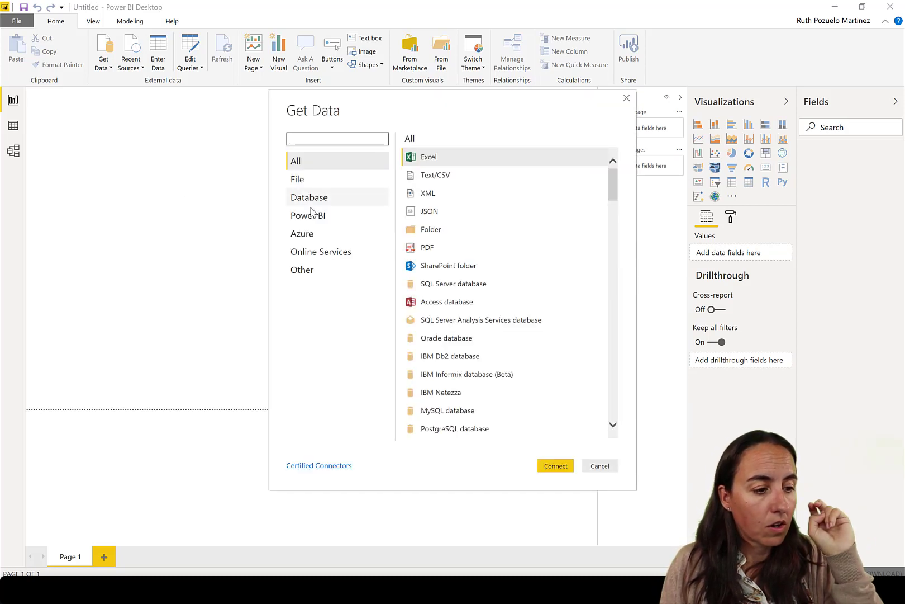
Search Power BI datasets for 'usage' and live-connect to the Sales Reports Dashboard Usage Metrics Model
{"action": "left_click", "coordinate": [311, 215]}
{"action": "left_click", "coordinate": [449, 157]}
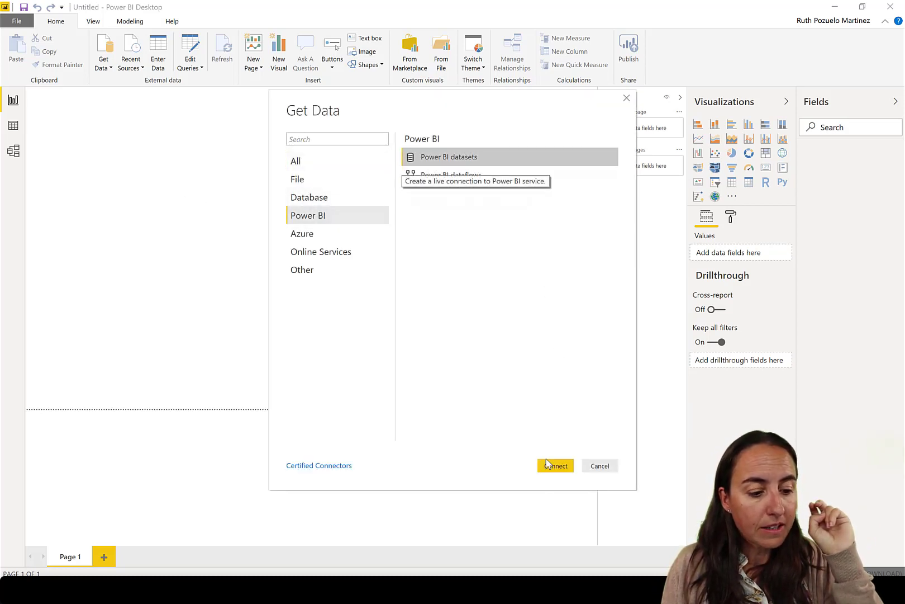
{"action": "left_click", "coordinate": [555, 466]}
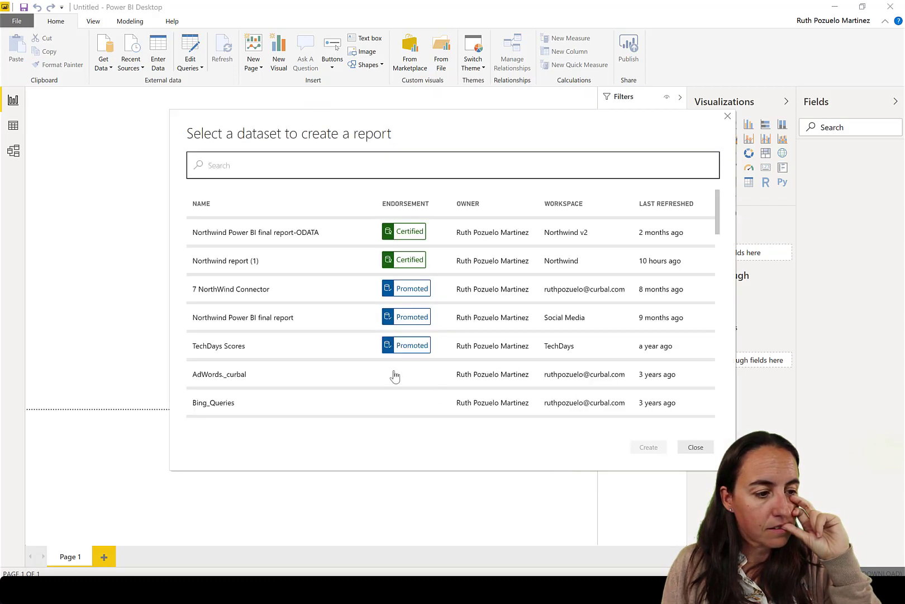
{"action": "type", "text": "usa"}
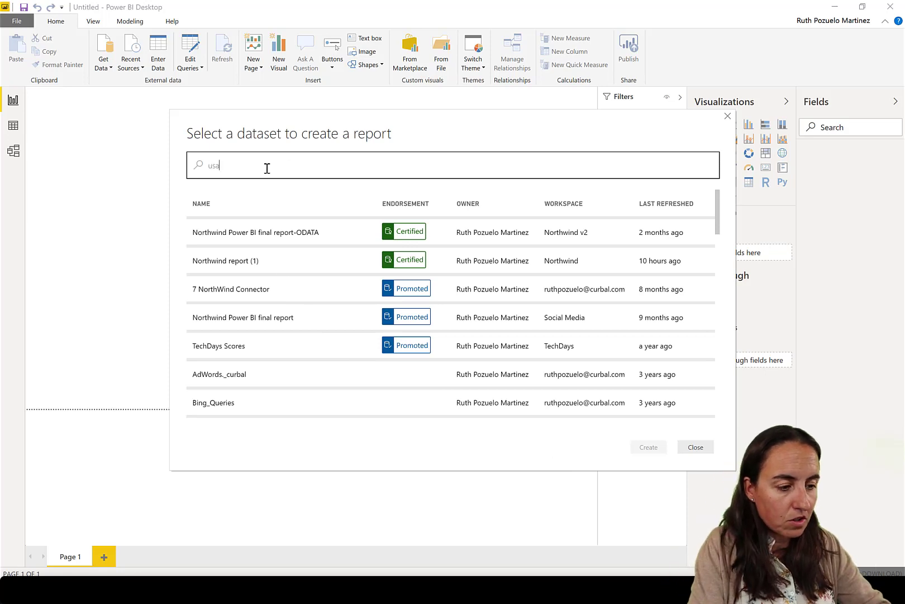
{"action": "type", "text": "ge"}
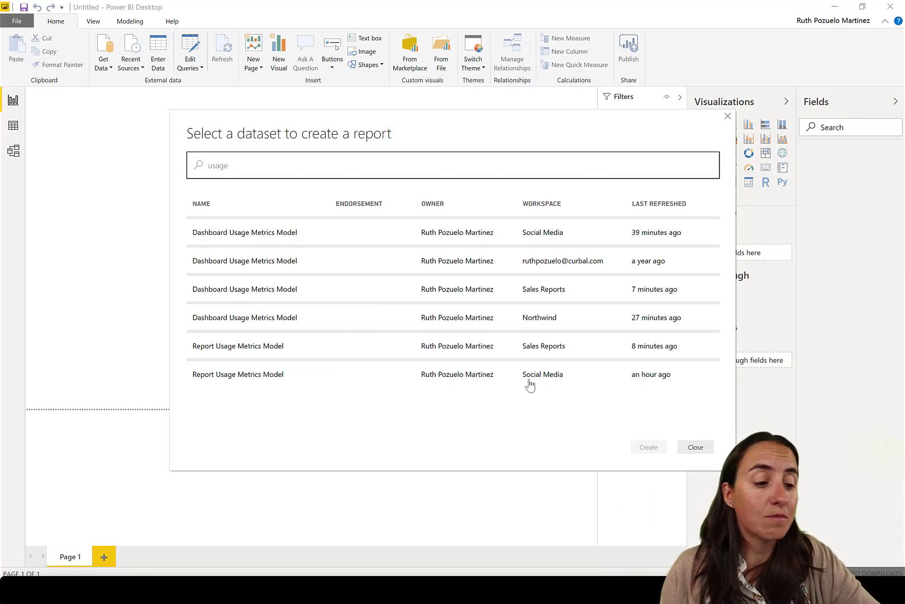
{"action": "left_click", "coordinate": [451, 297]}
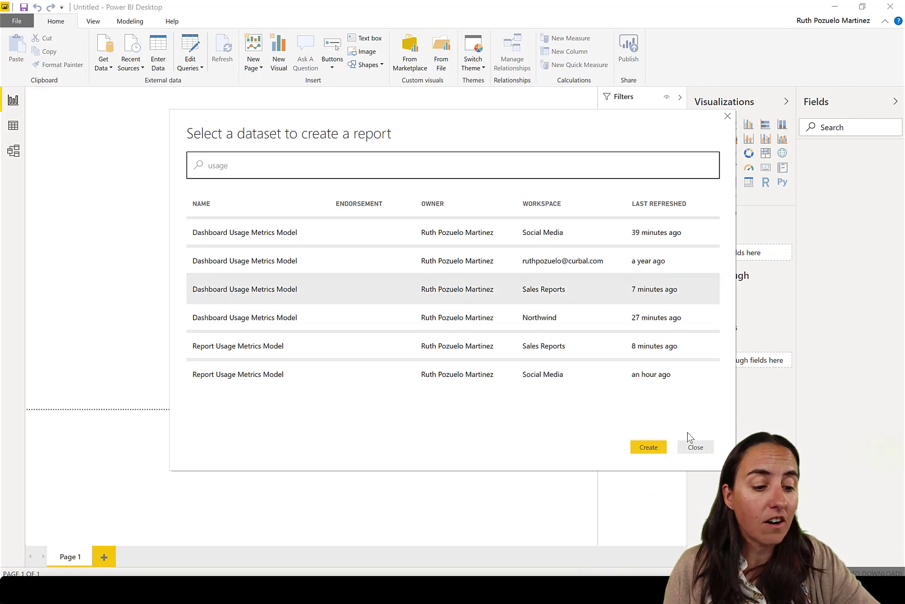
{"action": "left_click", "coordinate": [648, 447]}
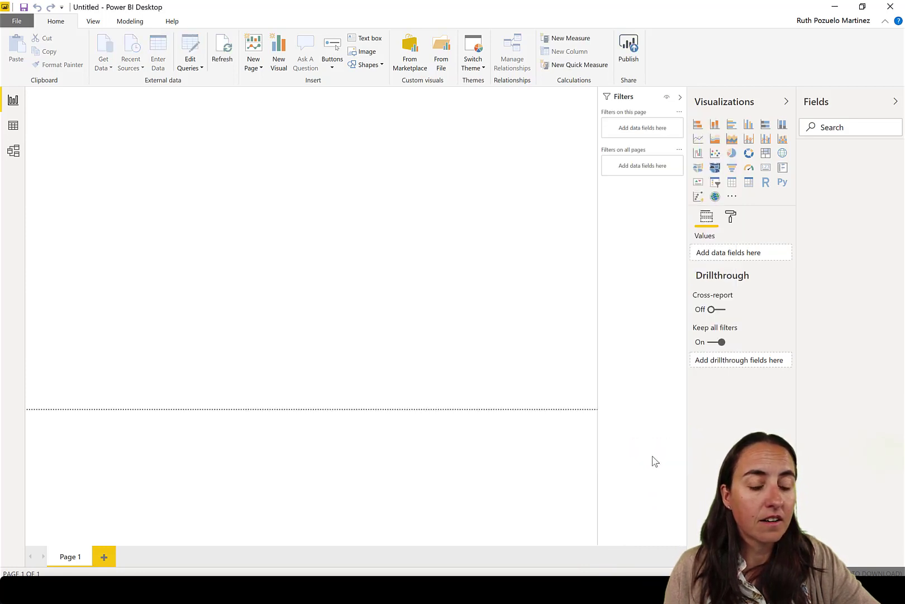